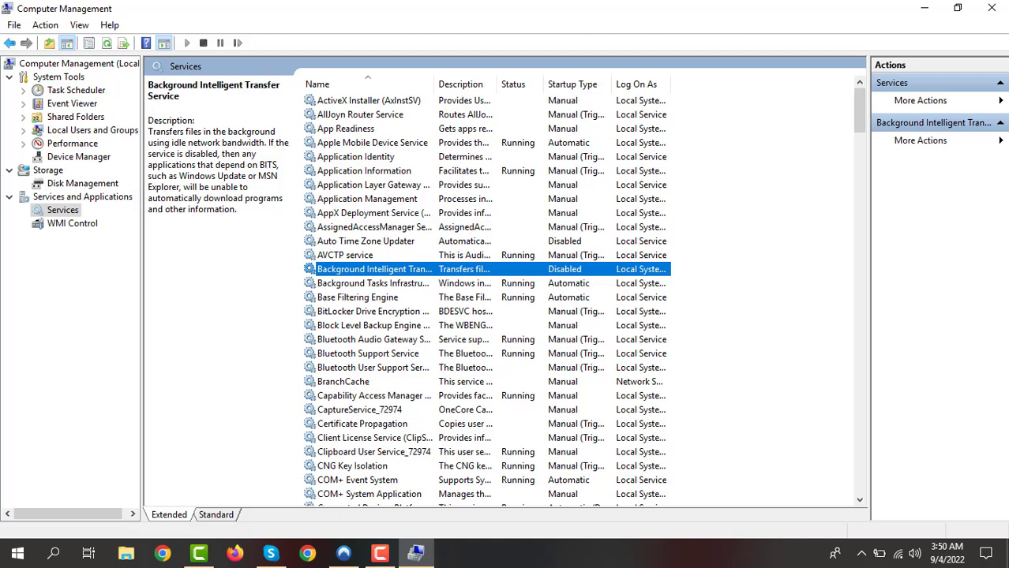
Set the startup type of the Background Intelligent Transfer Service to Disabled
double_click(373, 269)
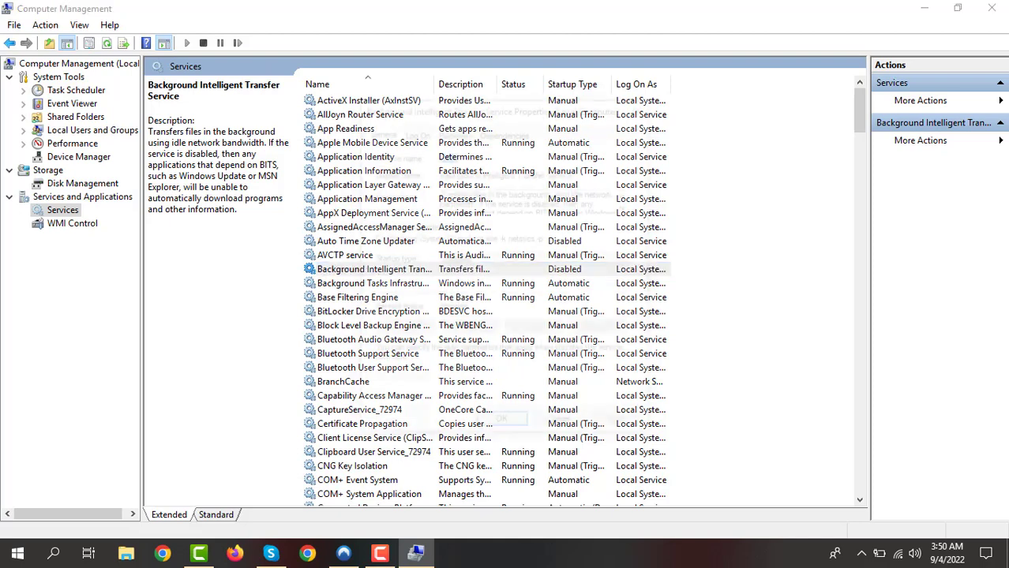
click(535, 259)
key(Down)
key(Down)
key(Down)
key(Return)
key(Return)
Set the startup type of the Windows Update service to Disabled and refresh the service entry
scroll(486, 292, down, 5)
scroll(486, 292, down, 8)
drag(858, 171, 859, 471)
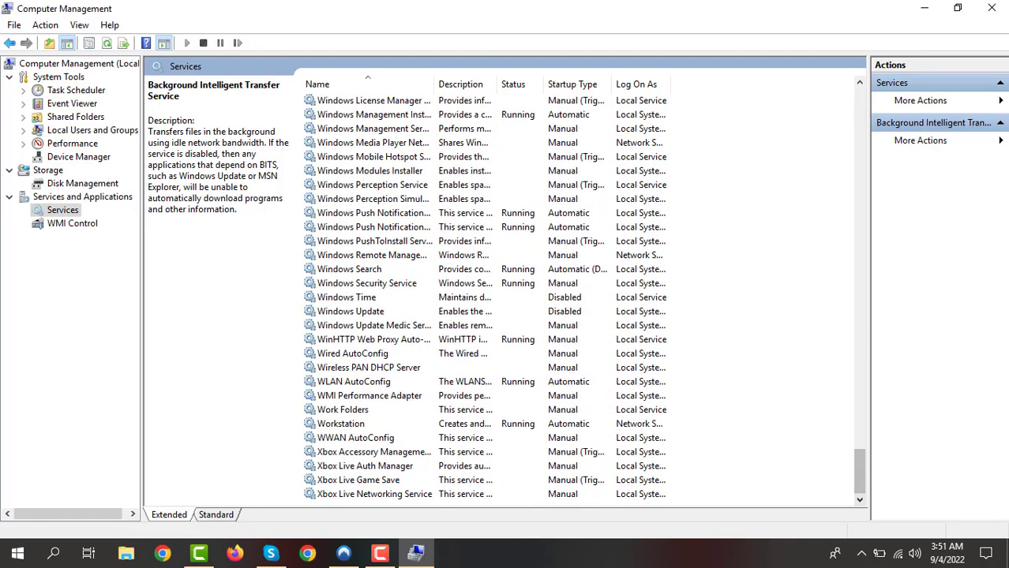
click(350, 311)
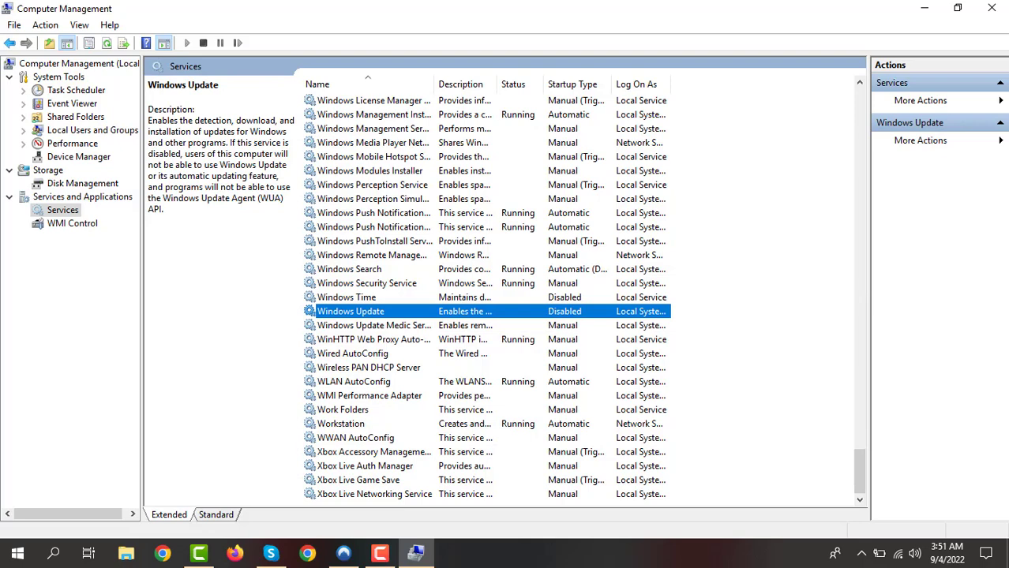
click(346, 297)
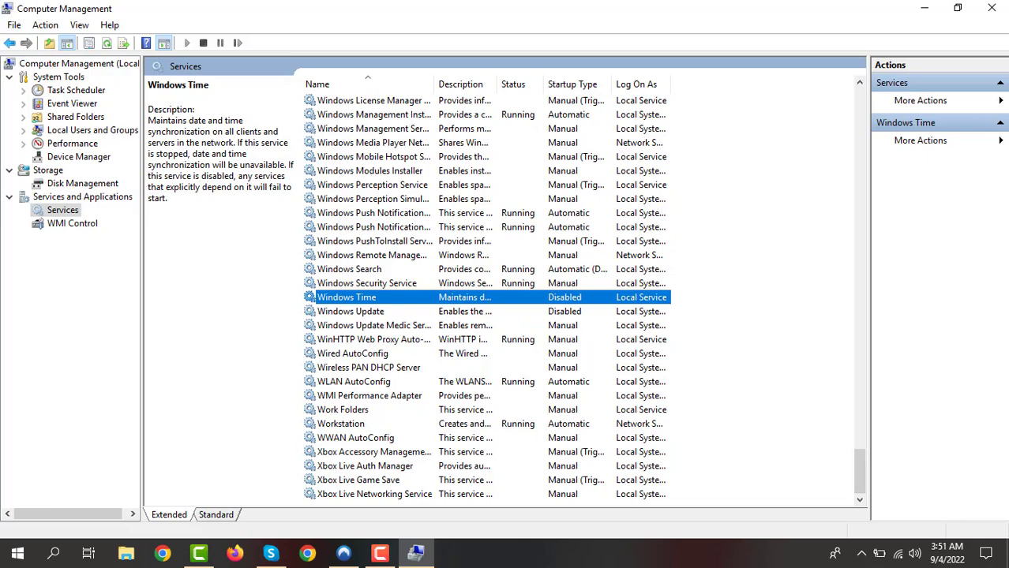
click(350, 311)
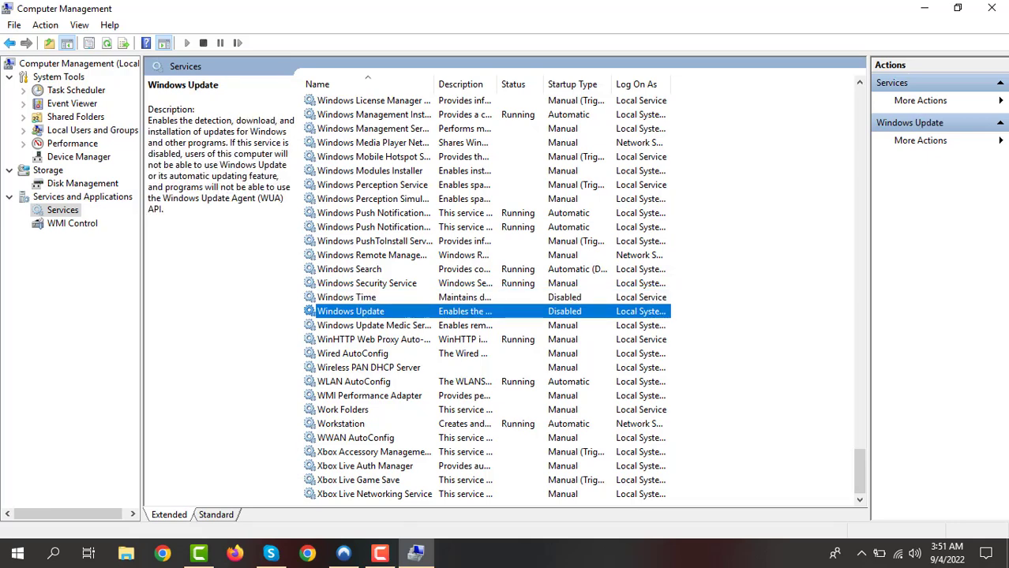
double_click(350, 311)
click(535, 259)
key(Return)
key(alt+a)
key(Return)
right_click(541, 312)
click(581, 432)
Examine the Application, Security, Setup, System and Forwarded Events logs under Event Viewer's Windows Logs
click(23, 103)
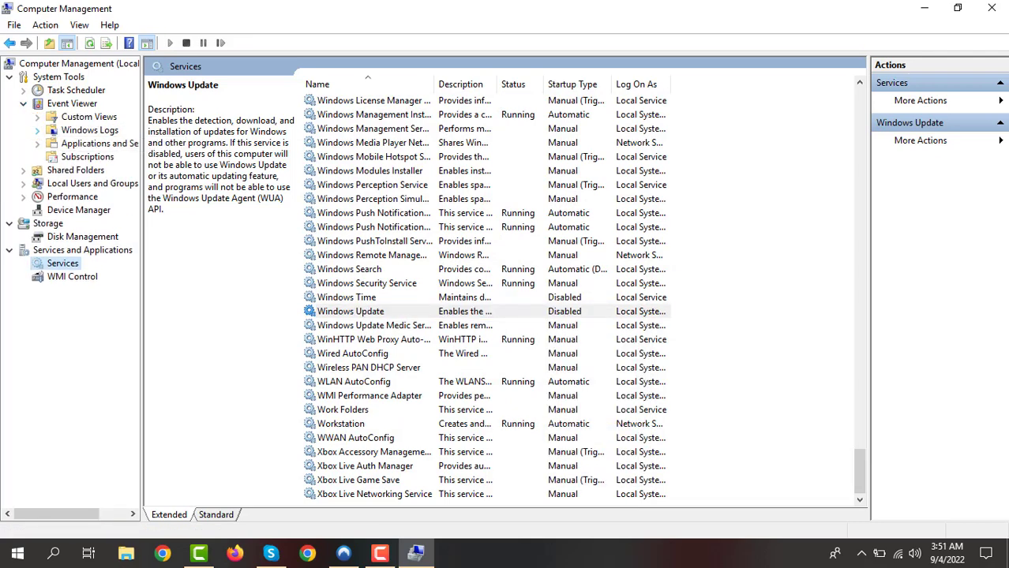
click(37, 130)
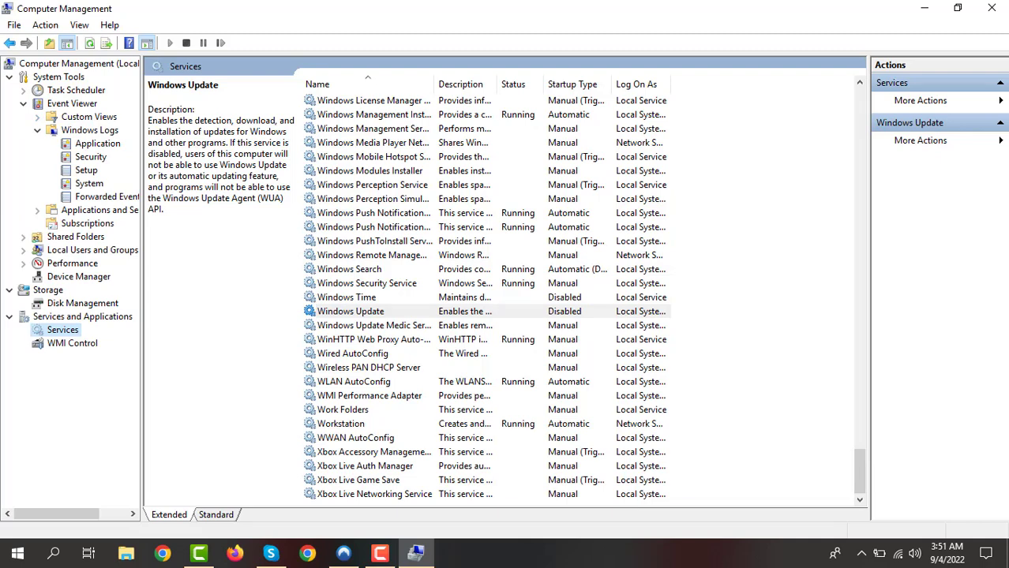
click(97, 143)
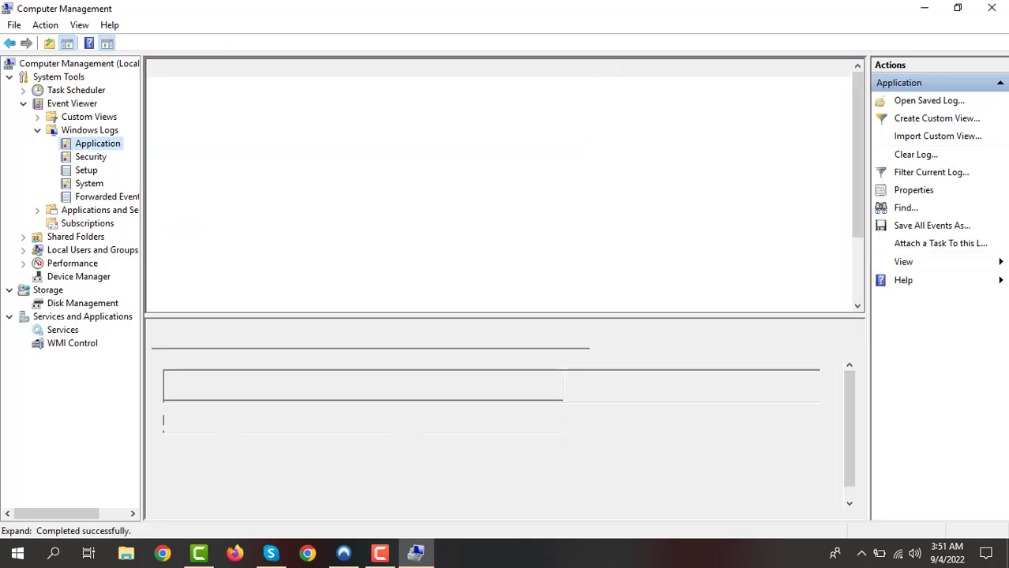
click(90, 156)
click(86, 170)
click(88, 184)
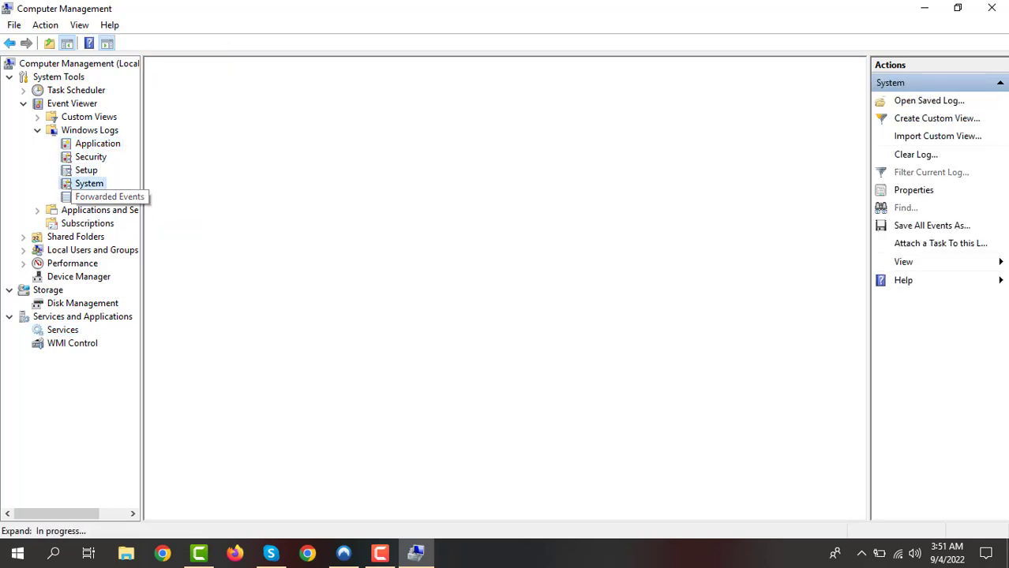
click(106, 197)
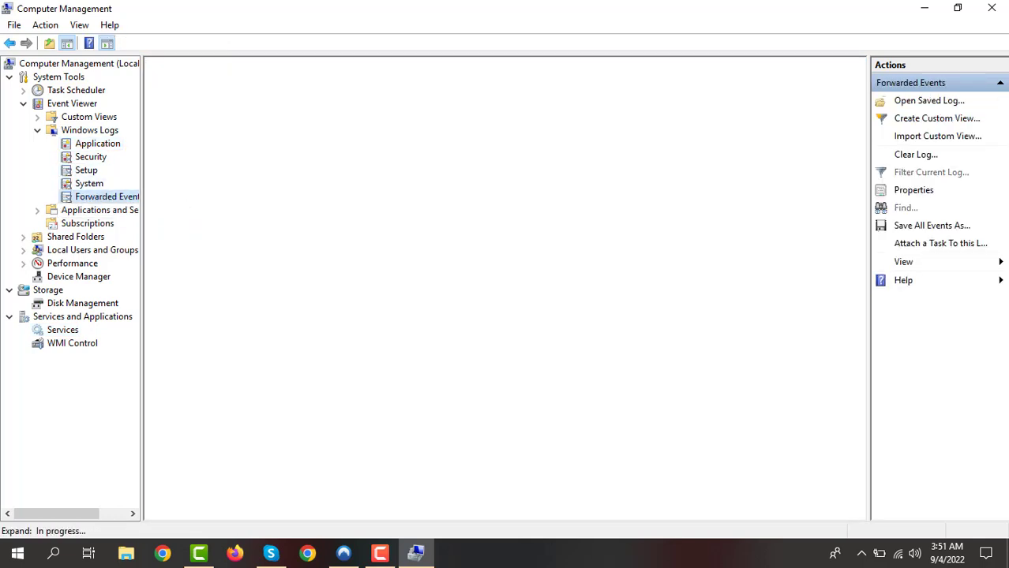
click(97, 143)
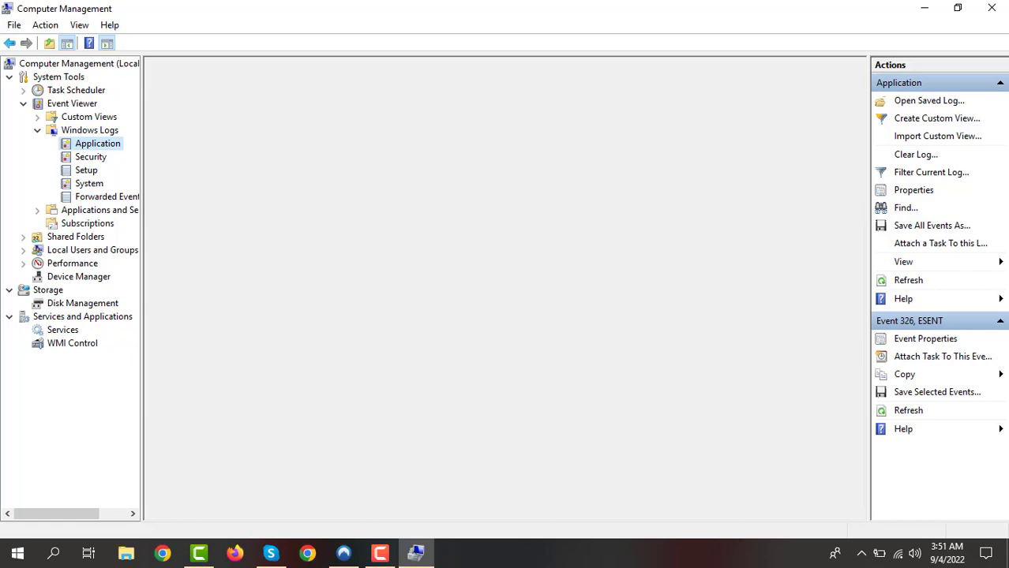
click(90, 156)
Clear the Application event log without saving its contents
click(97, 143)
right_click(97, 144)
click(150, 207)
click(253, 100)
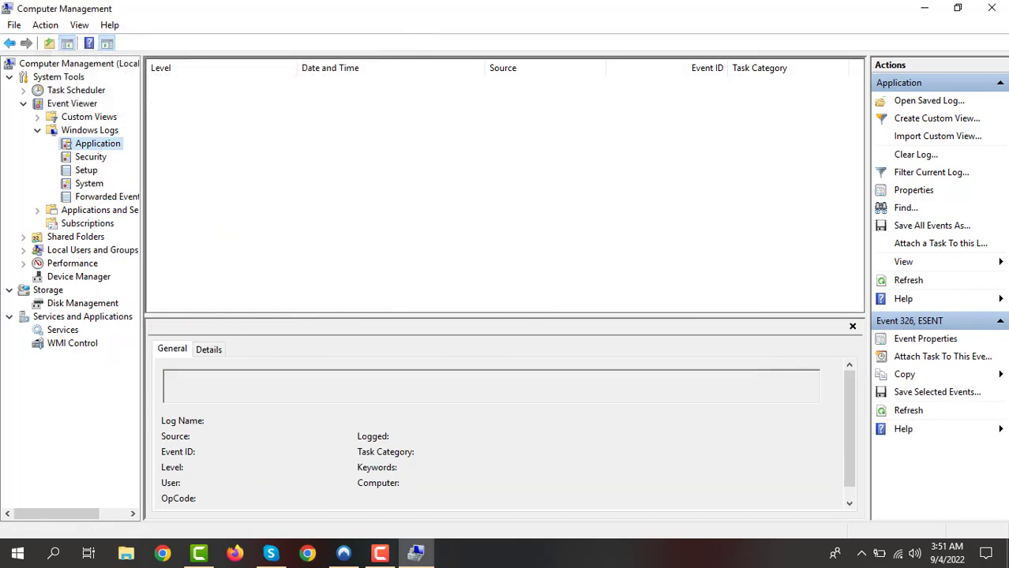
Clear the Security event log without saving its contents
click(91, 156)
right_click(90, 156)
click(149, 221)
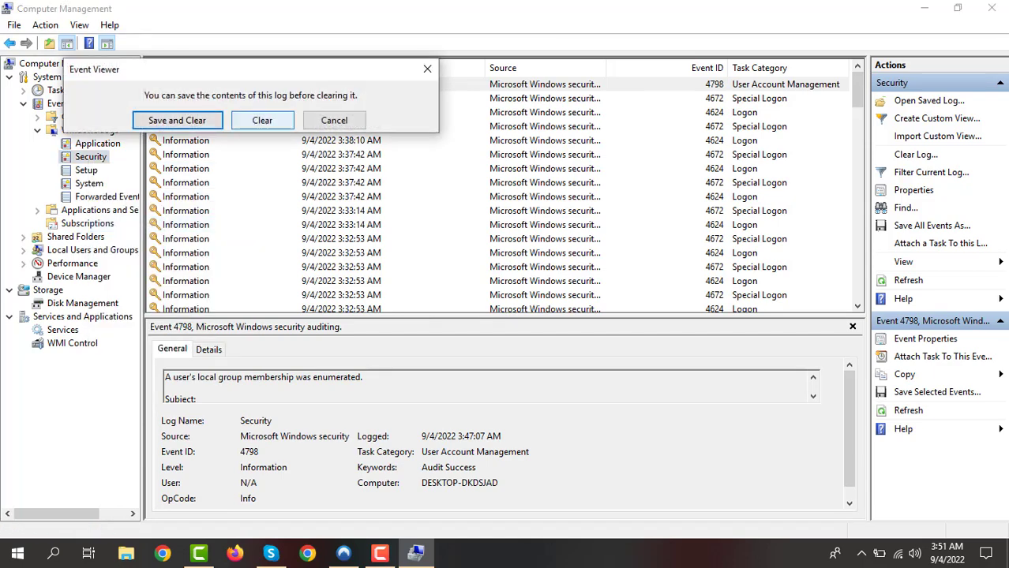
click(262, 120)
Clear the System event log without saving its contents and close Computer Management
click(86, 170)
right_click(89, 183)
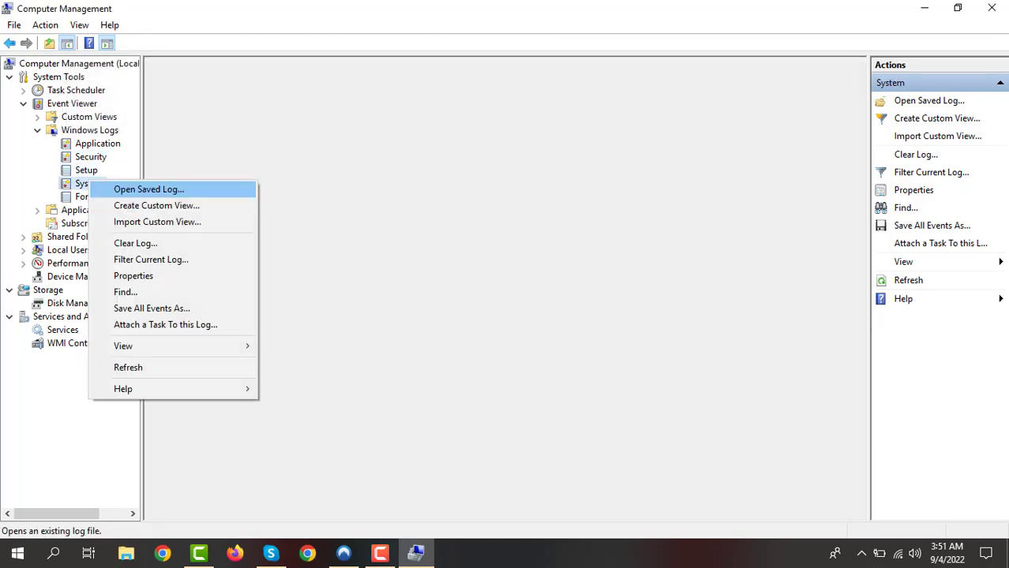
click(83, 210)
click(84, 183)
right_click(80, 185)
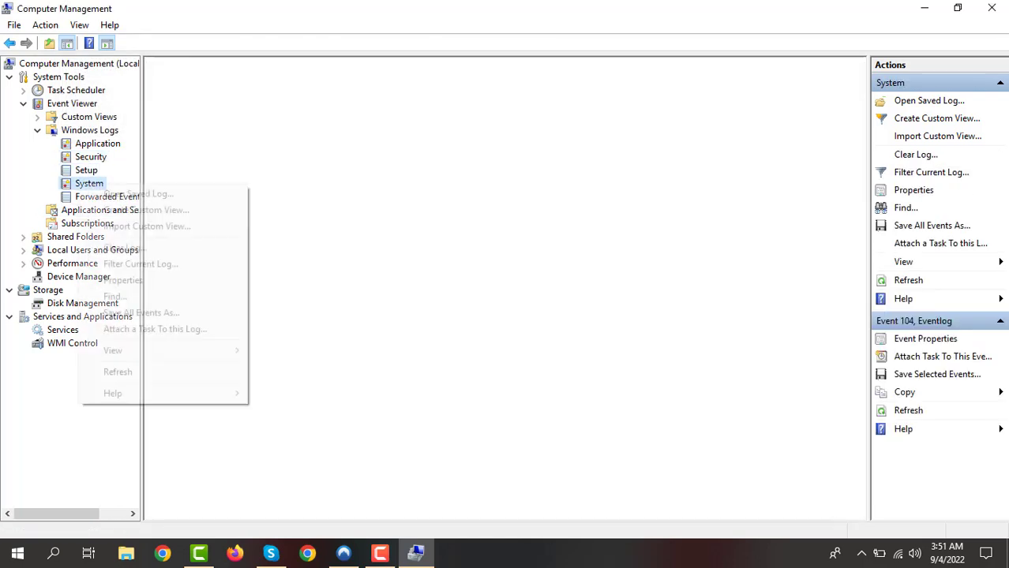
click(72, 197)
click(88, 184)
right_click(89, 185)
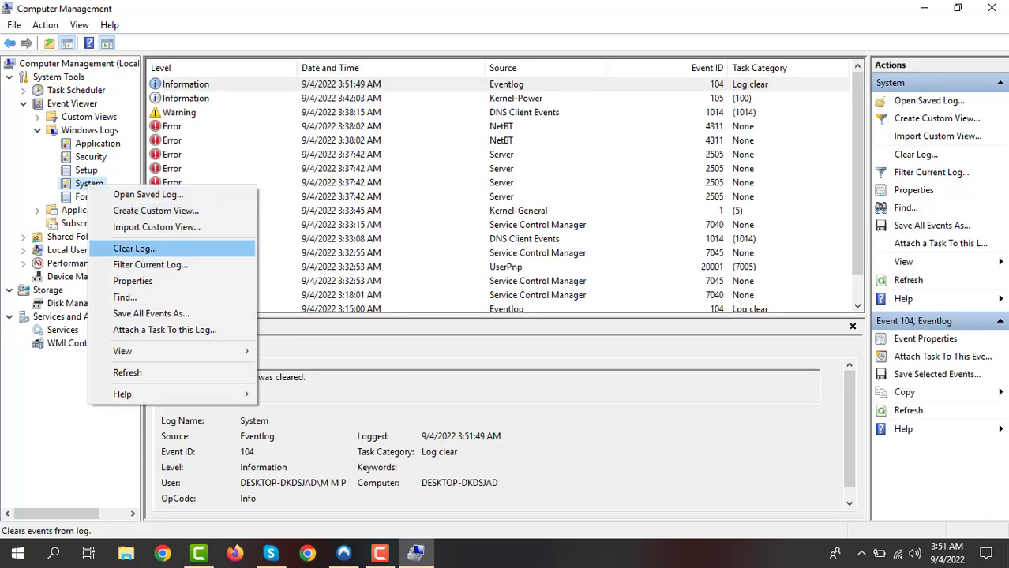
click(134, 247)
click(280, 138)
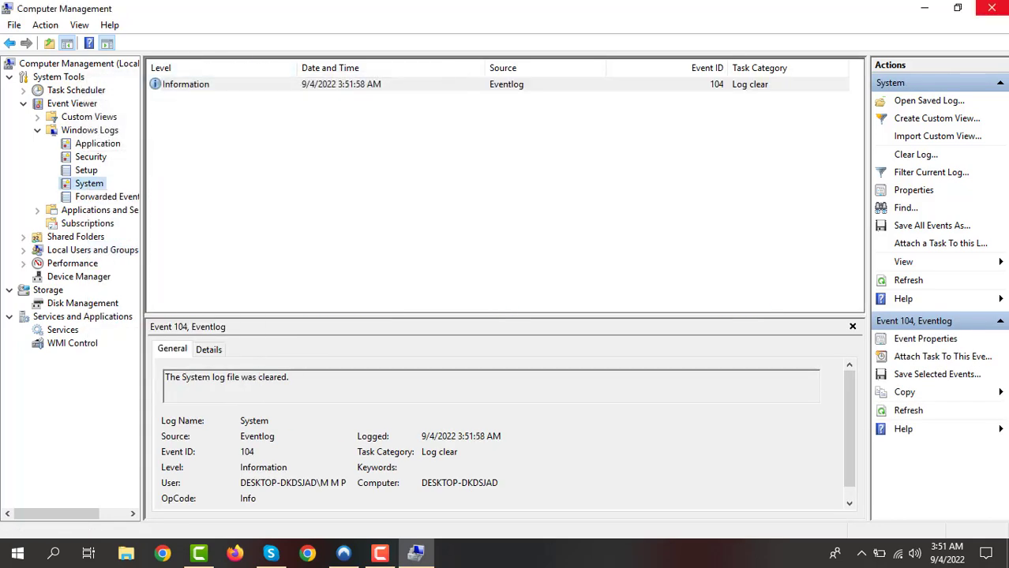
click(992, 8)
Refresh the desktop and select the Temporary_Delete file
right_click(604, 139)
right_click(629, 185)
click(663, 228)
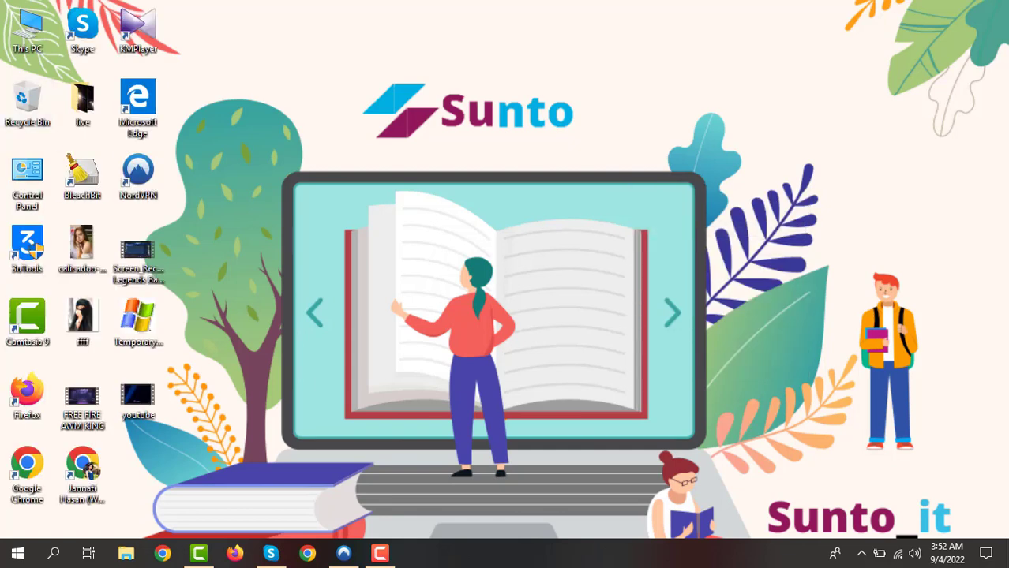
mouse_move(138, 322)
mouse_down()
mouse_move(360, 250)
mouse_move(235, 298)
mouse_move(136, 303)
mouse_up()
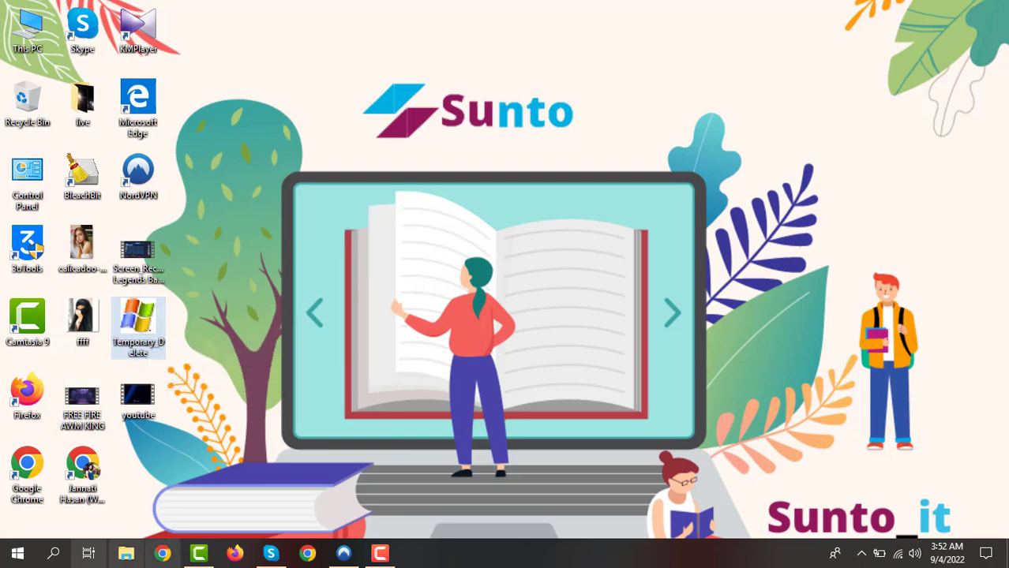
click(53, 553)
text(r)
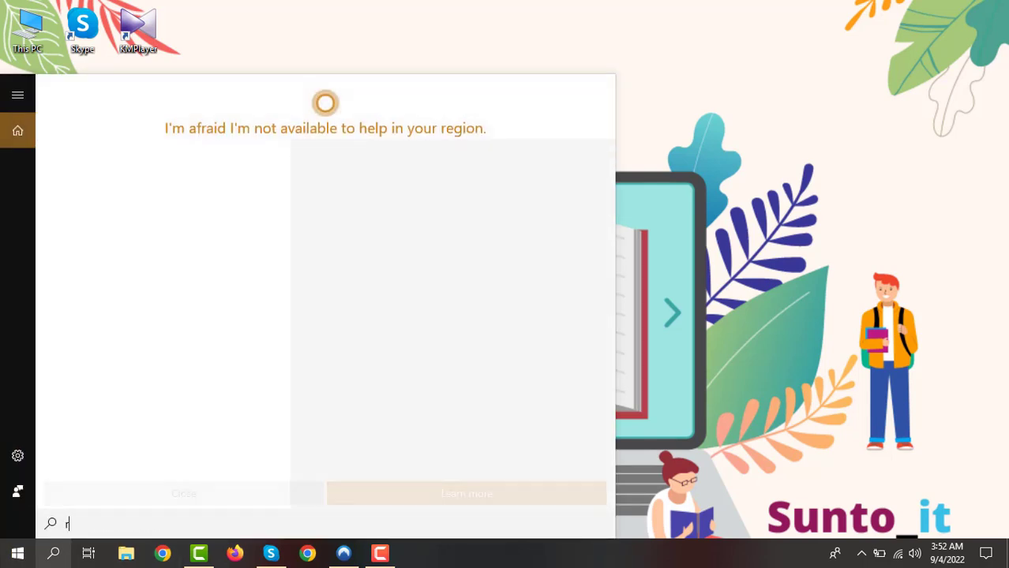
text(ub)
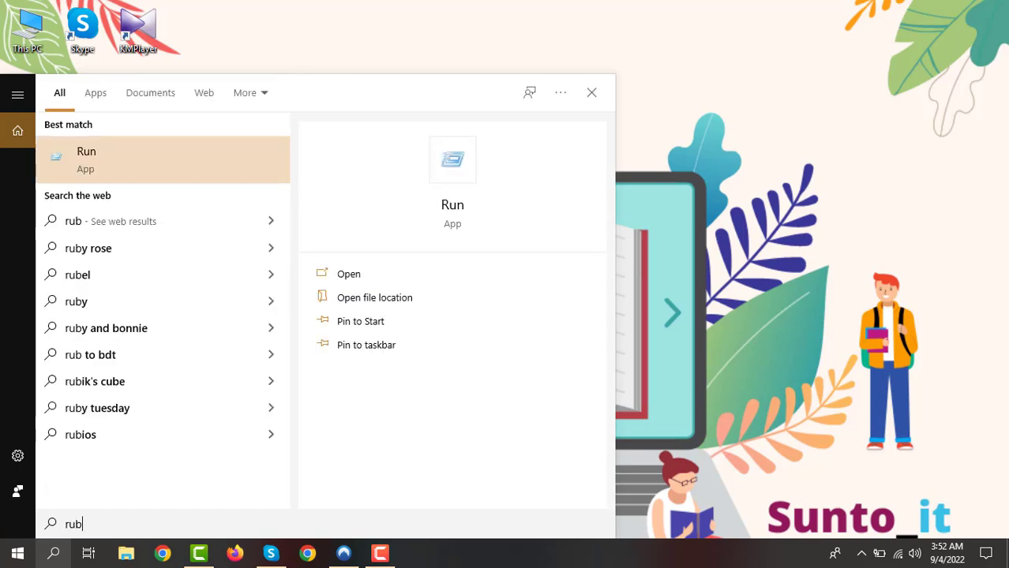
key(Return)
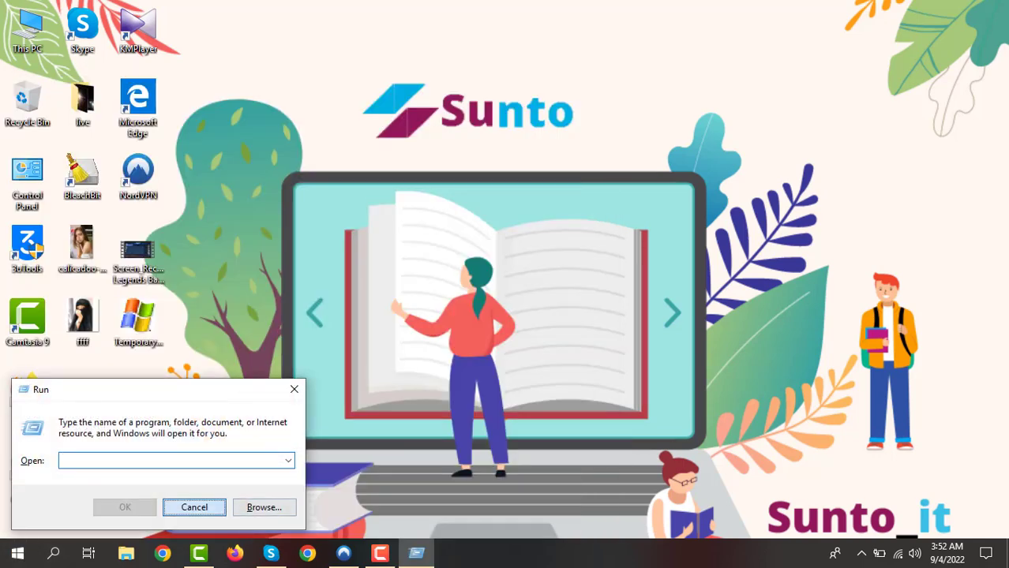
key(Escape)
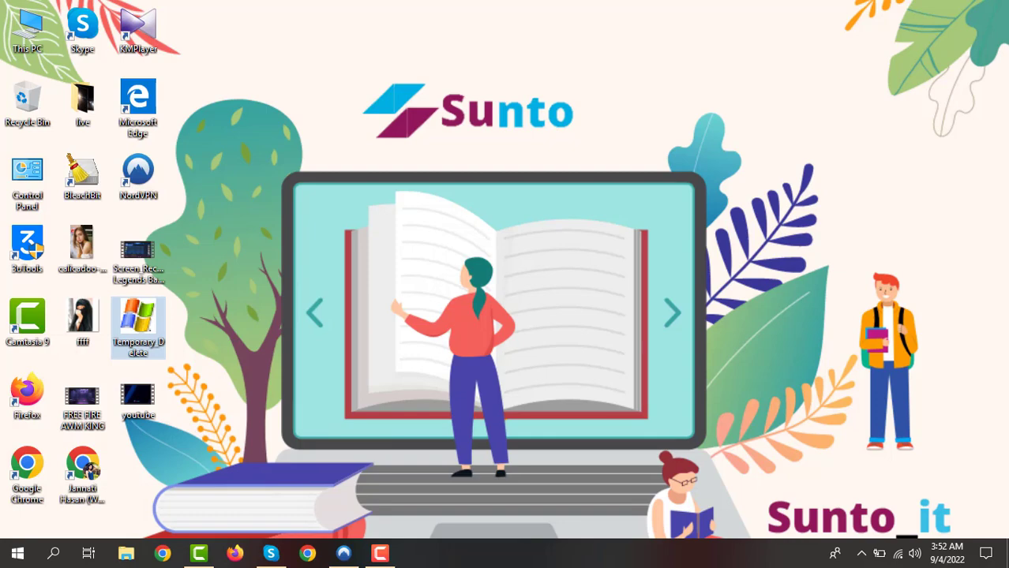
Run Temporary_Delete and delete everything in the Local Settings Temp folder, skipping items in use, and close the folder
key(Return)
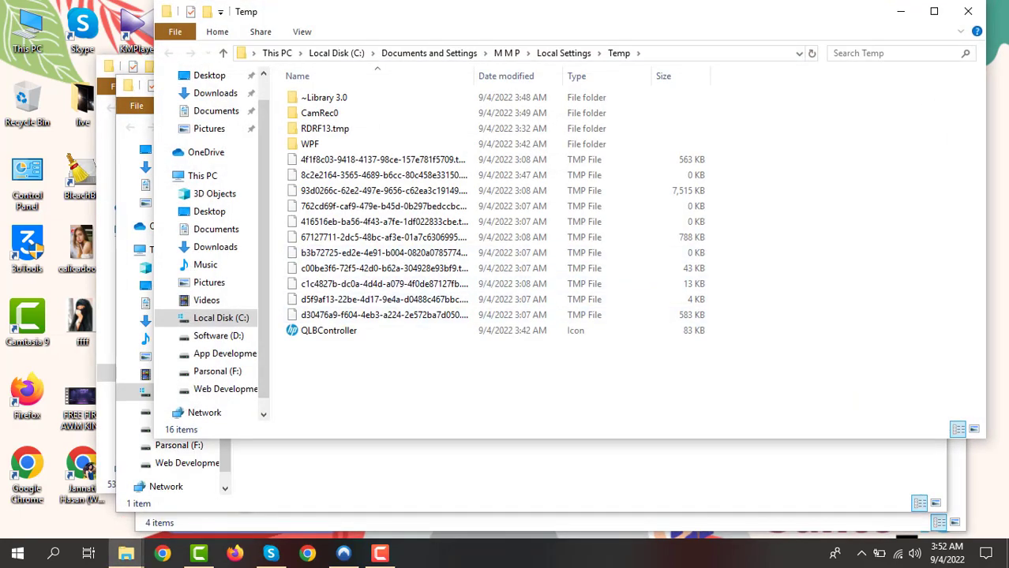
key(ctrl+a)
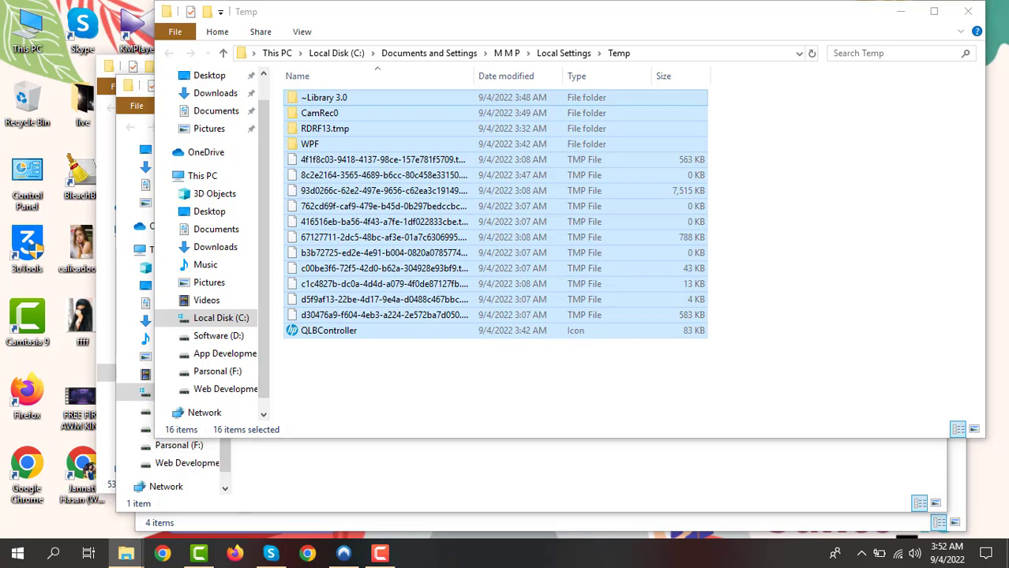
key(Delete)
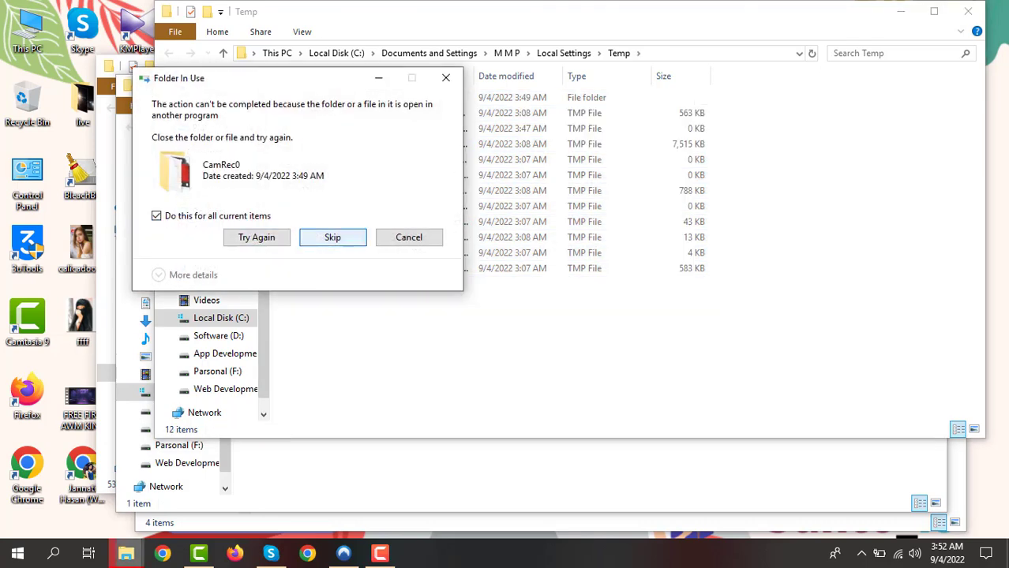
key(Return)
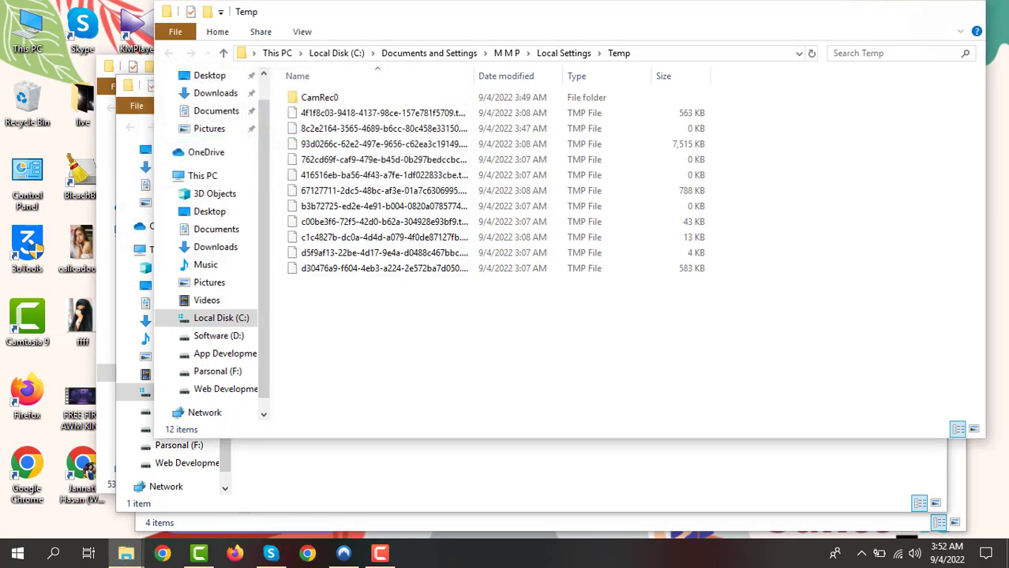
key(alt+F4)
Delete all contents of the Windows Temp and Windows Prefetch folders, closing each folder window
key(ctrl+a)
key(Delete)
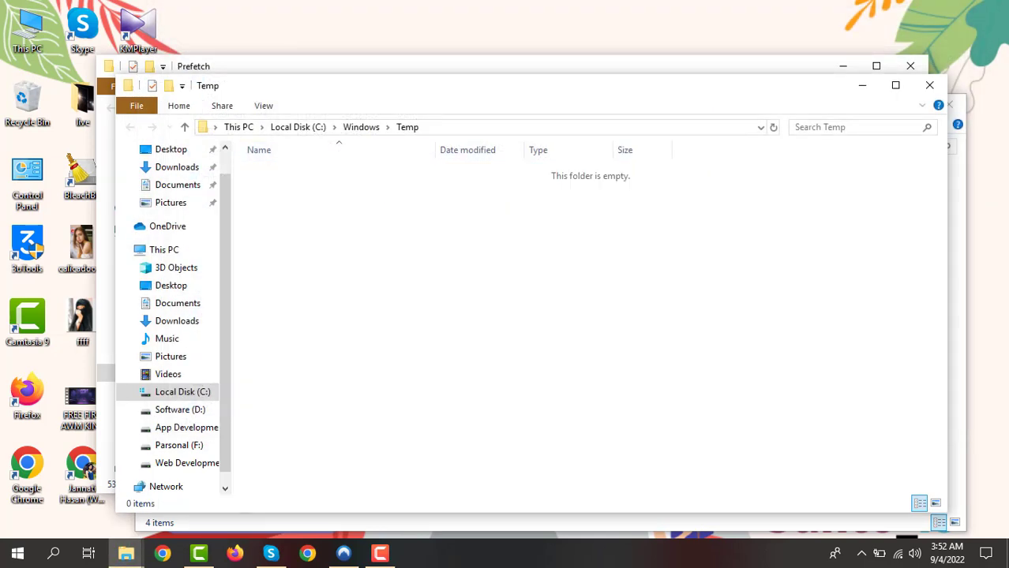
click(929, 85)
key(ctrl+a)
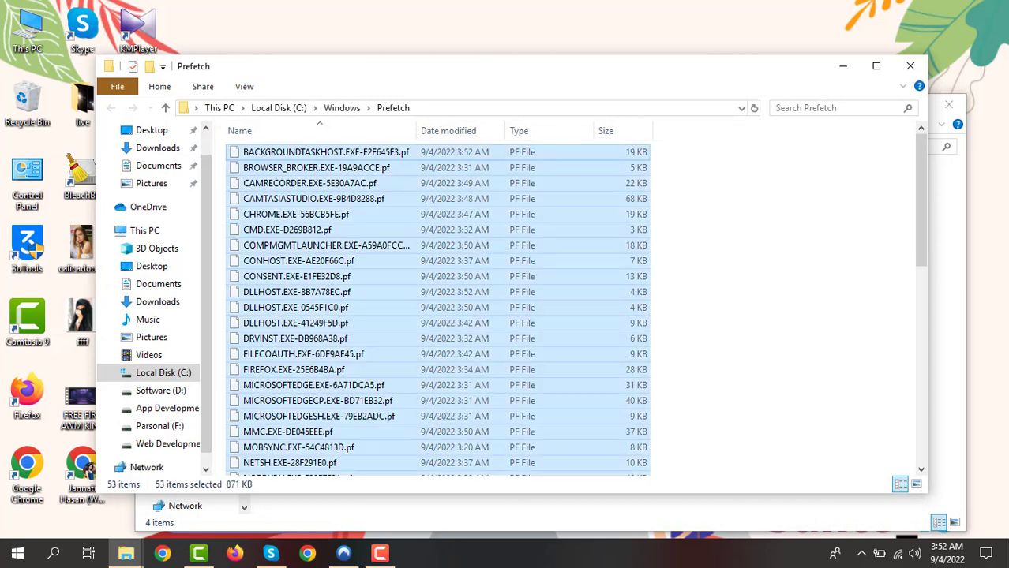
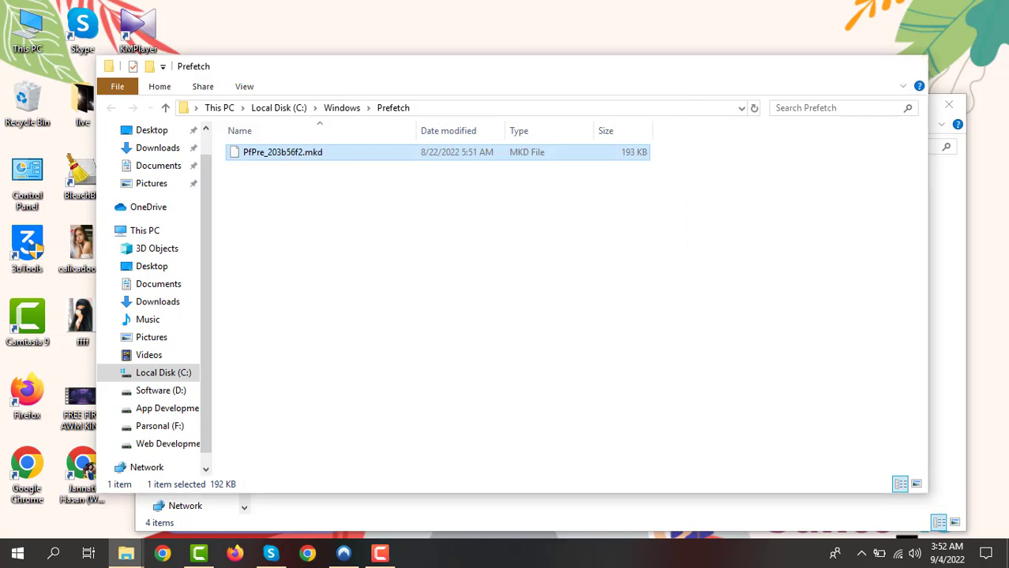
key(alt+F4)
Delete all shortcuts in the Recent folder and close its window
key(ctrl+a)
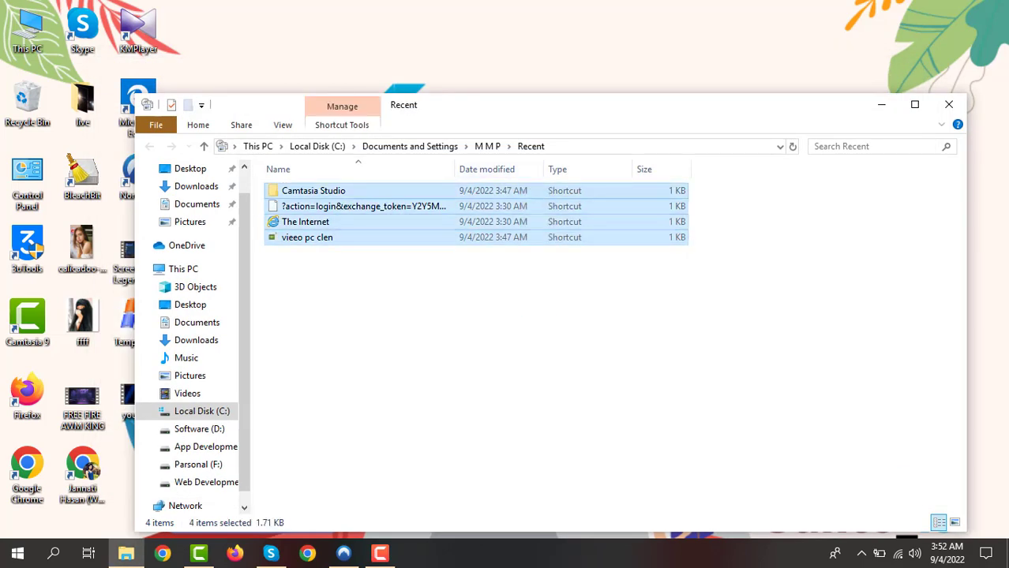
key(Delete)
click(947, 104)
Refresh the desktop twice
right_click(616, 181)
click(648, 223)
right_click(648, 223)
click(688, 267)
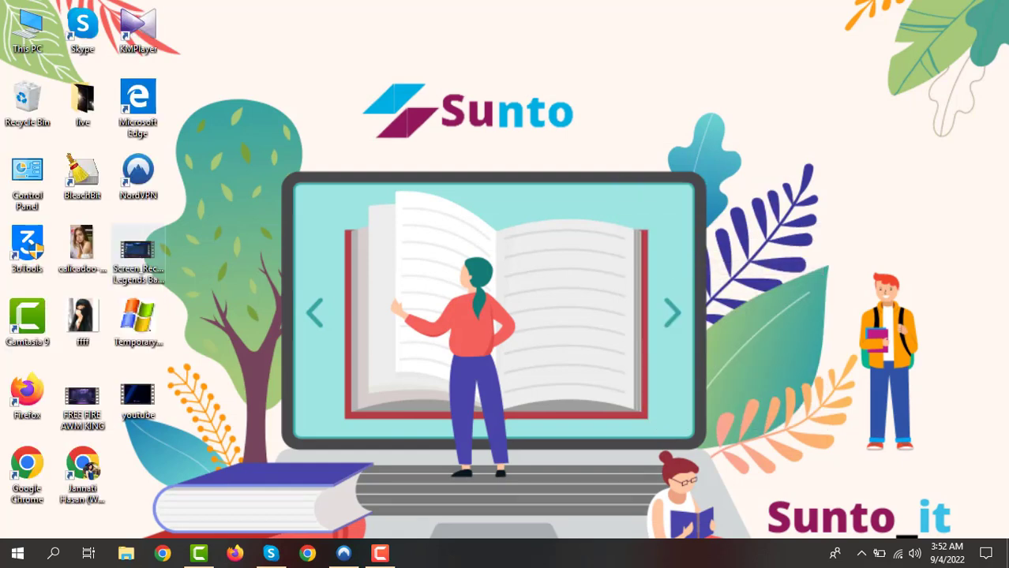
Empty the Recycle Bin
right_click(14, 108)
click(63, 135)
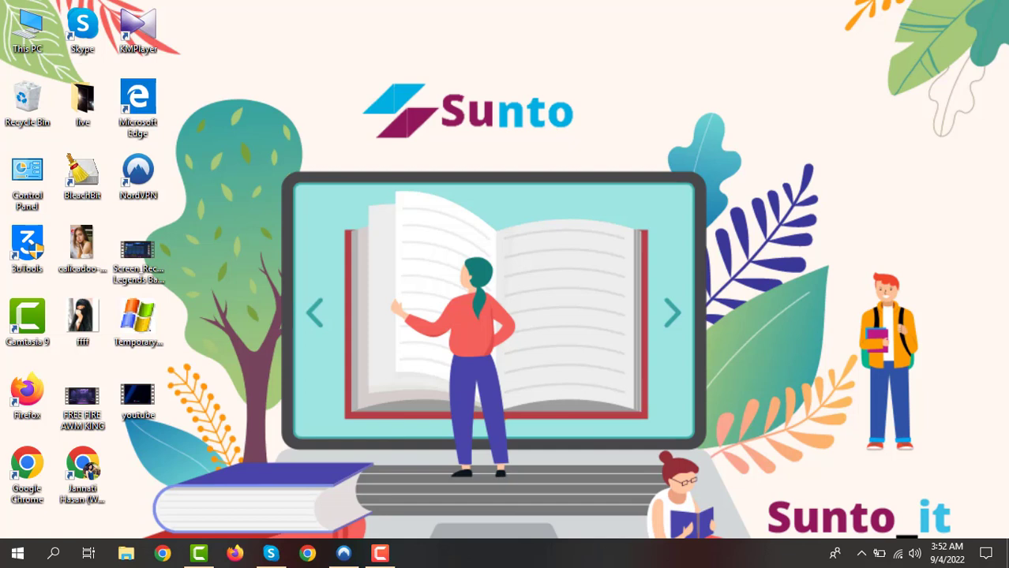
right_click(12, 104)
click(63, 131)
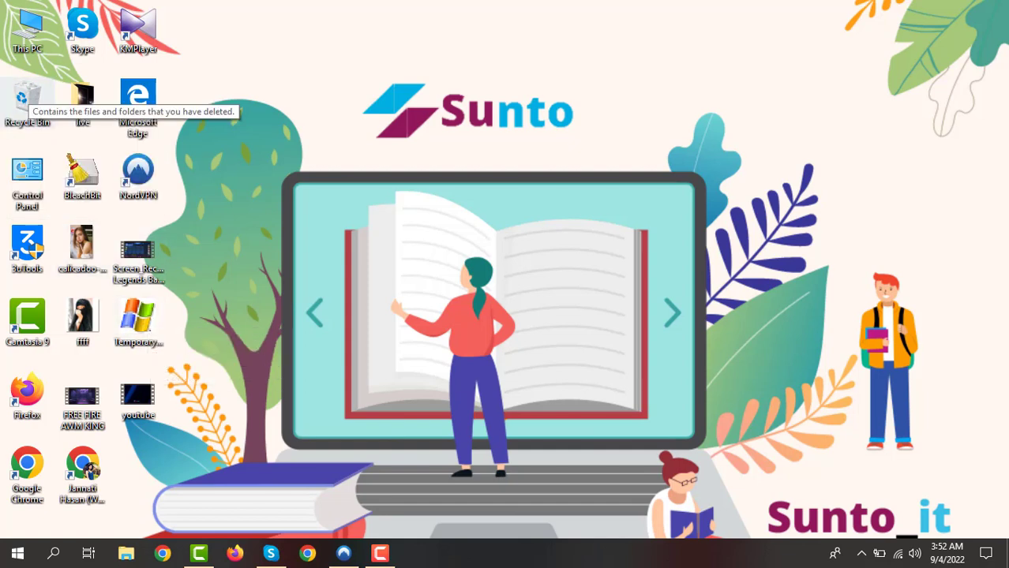
right_click(28, 90)
click(63, 119)
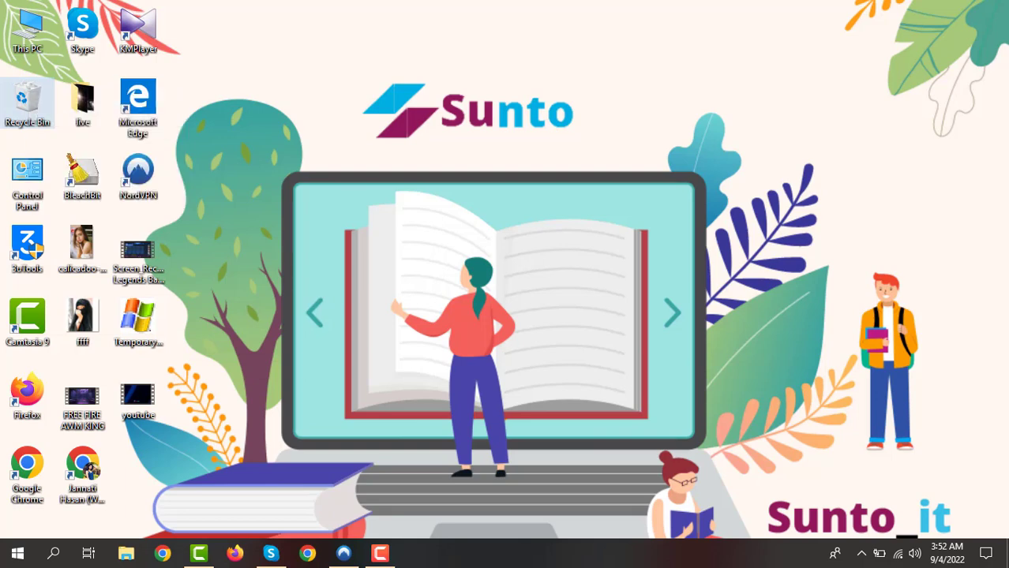
Refresh the desktop four times
click(558, 287)
right_click(517, 234)
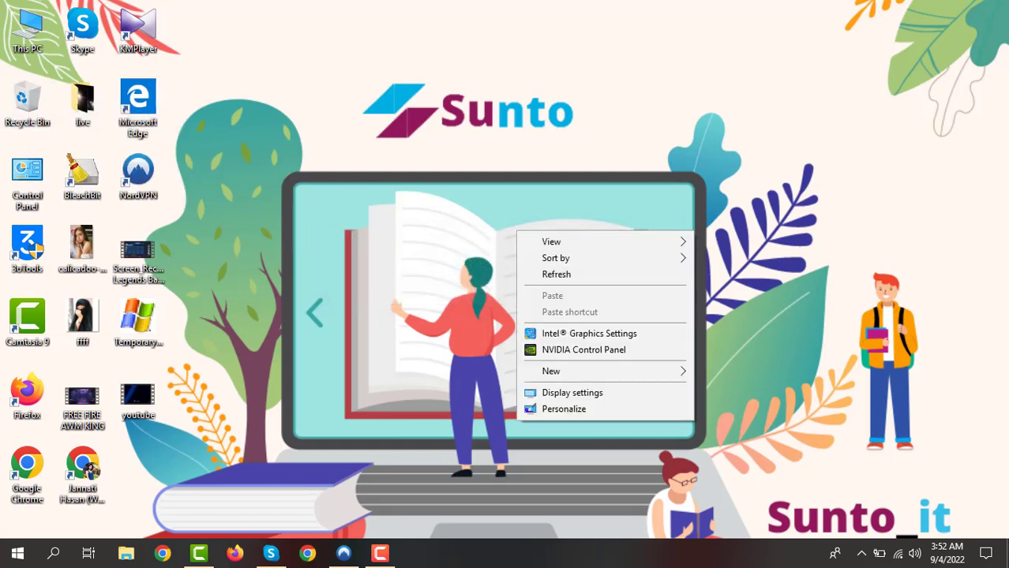
click(556, 274)
right_click(482, 194)
click(523, 237)
right_click(526, 242)
click(565, 285)
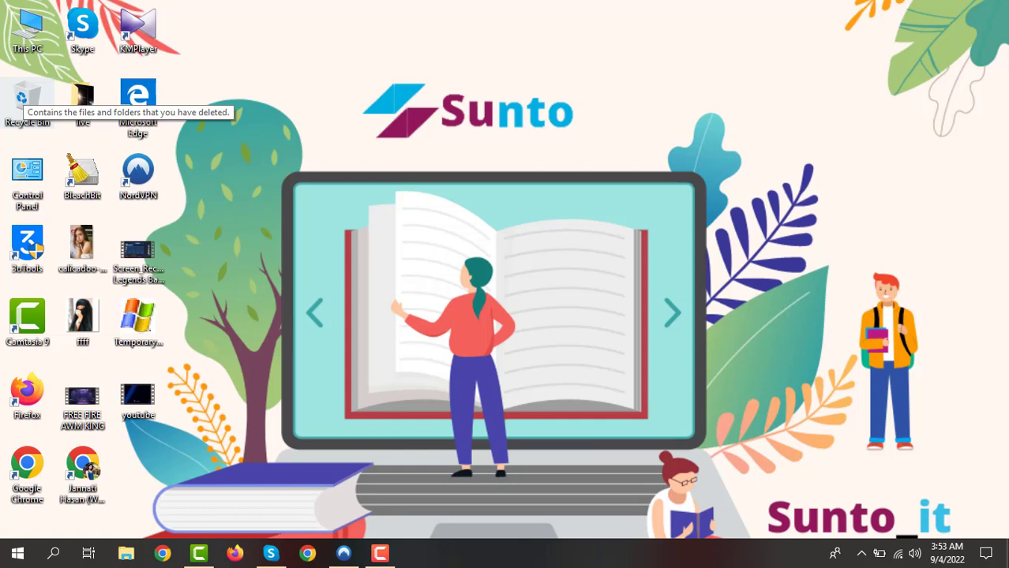
right_click(435, 164)
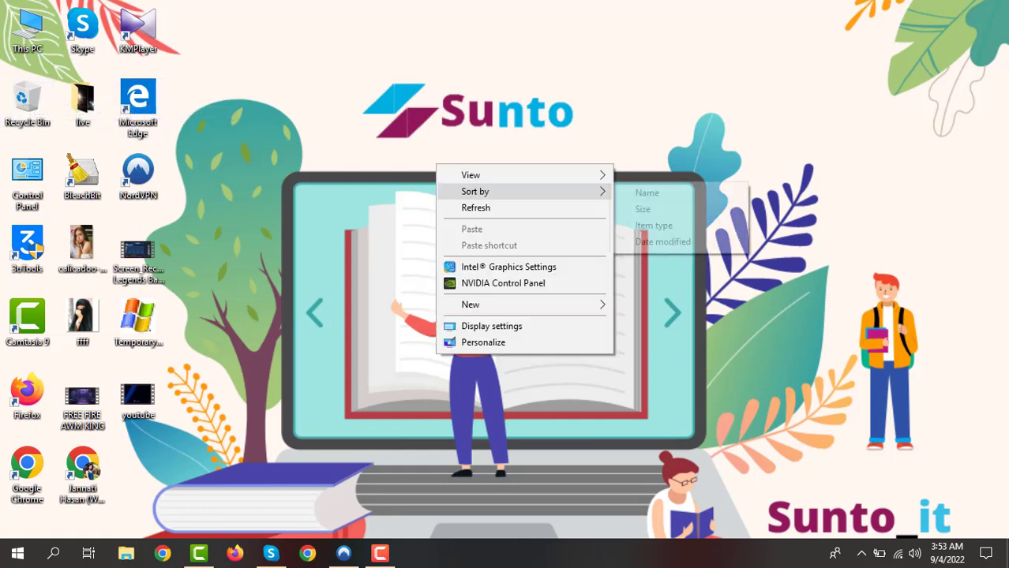
click(475, 208)
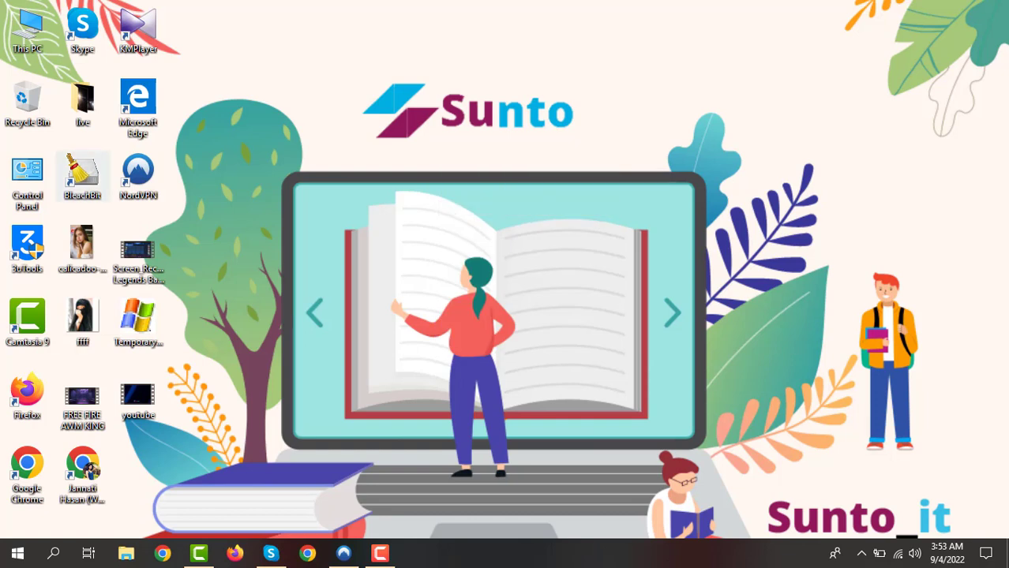
Open BleachBit, reposition its window, and dismiss the update offer without installing it
double_click(82, 176)
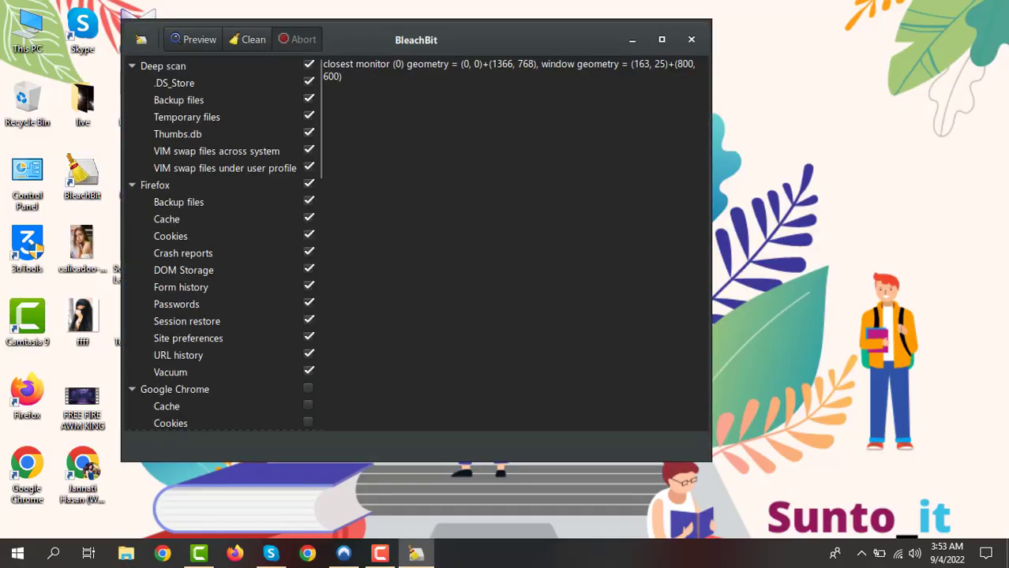
drag(415, 38, 487, 44)
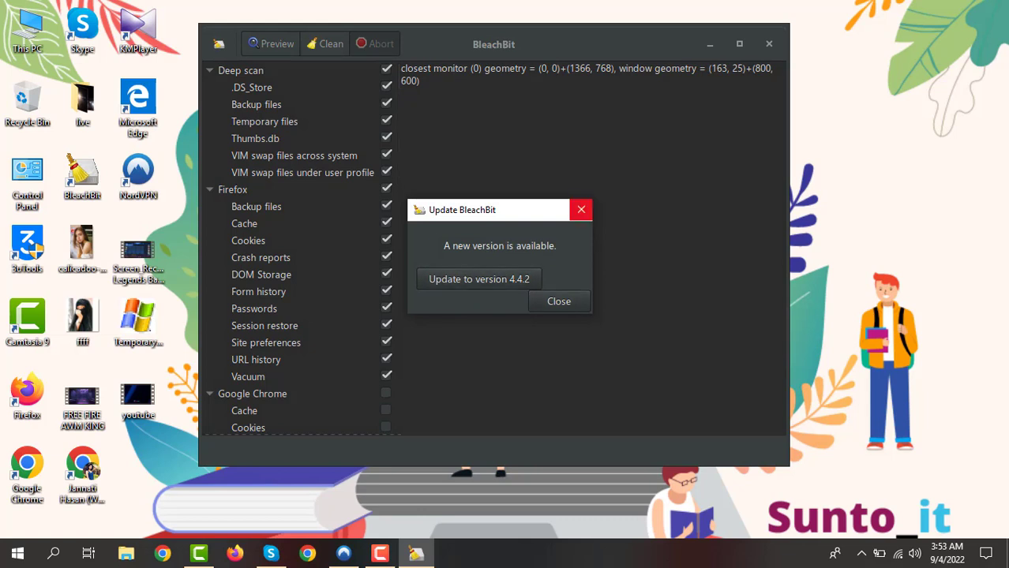
click(581, 209)
Review the full list of cleaners and their selected options, from Deep scan and Firefox through WinRAR
scroll(300, 248, down, 5)
scroll(300, 248, up, 5)
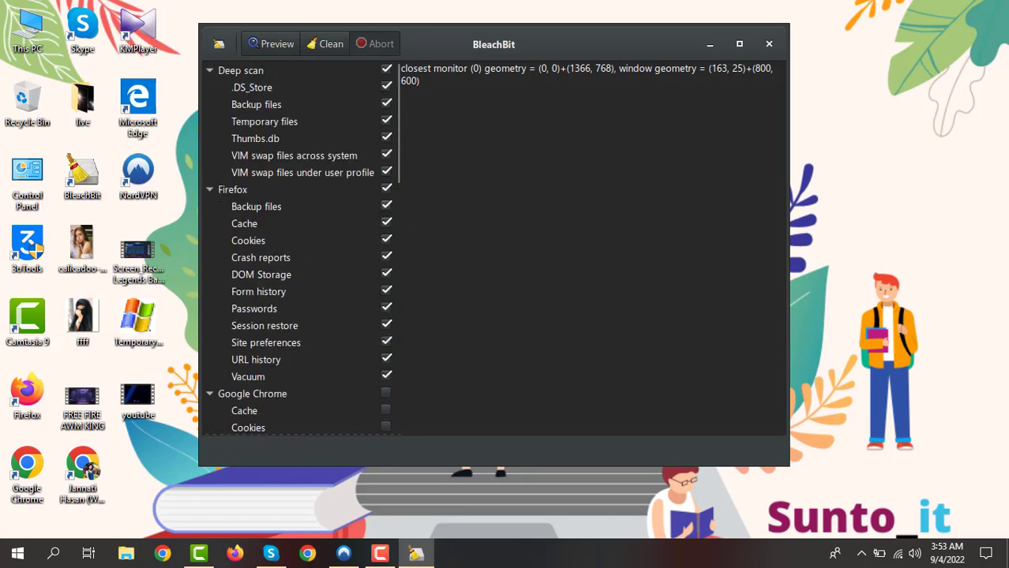
scroll(303, 249, down, 2)
scroll(303, 250, down, 1)
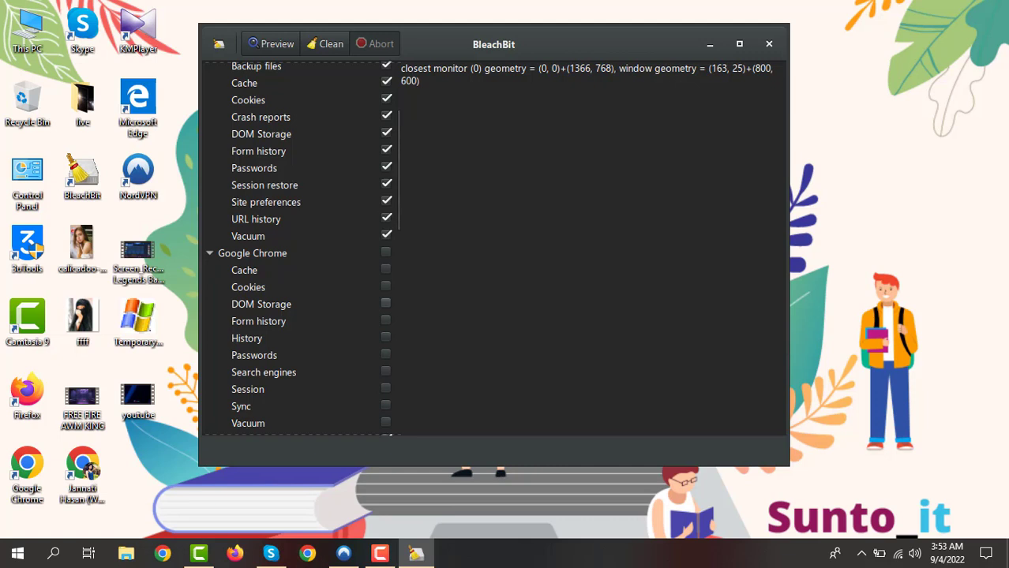
scroll(385, 268, down, 1)
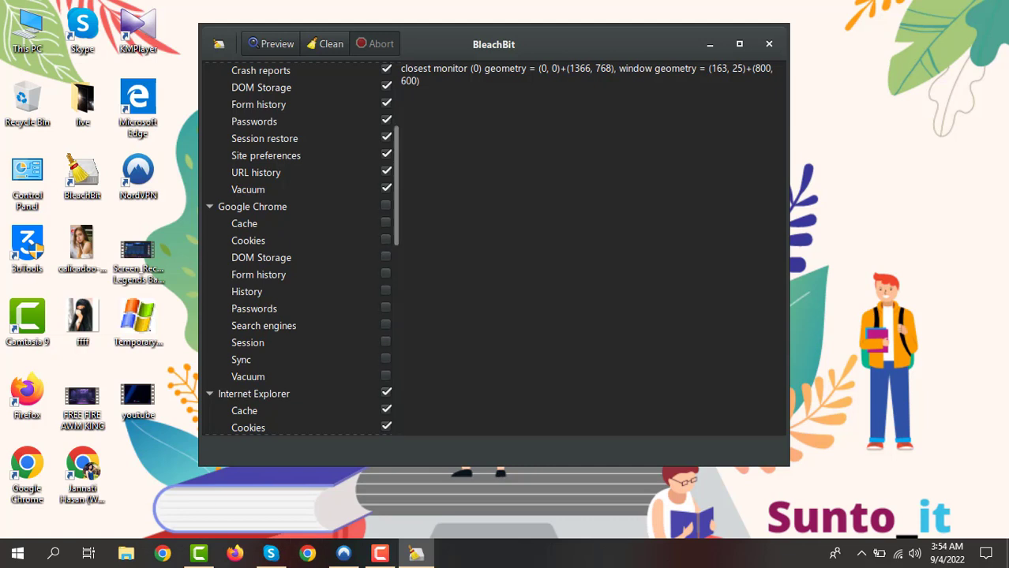
scroll(385, 292, up, 4)
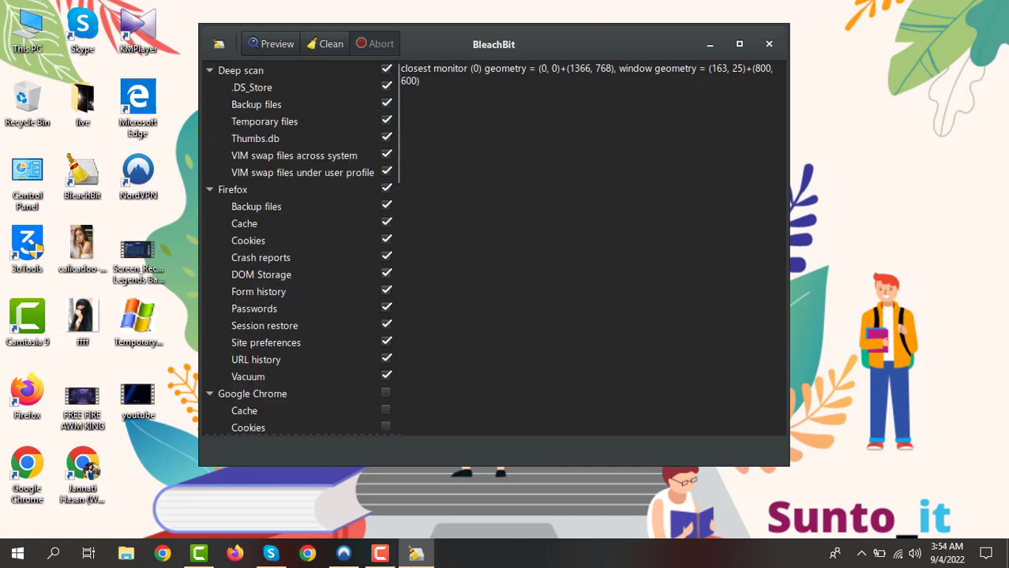
scroll(385, 205, down, 12)
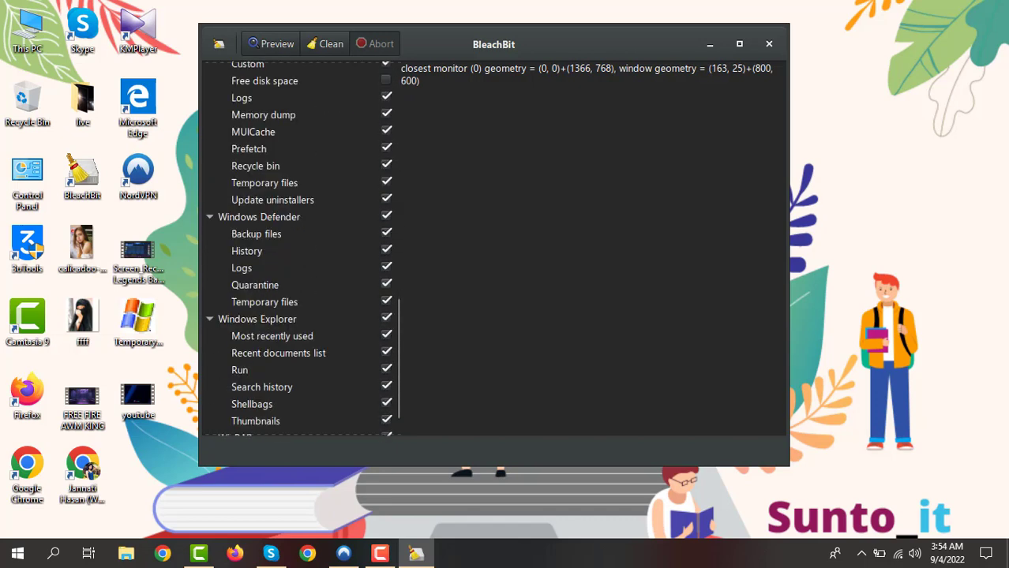
scroll(302, 249, down, 2)
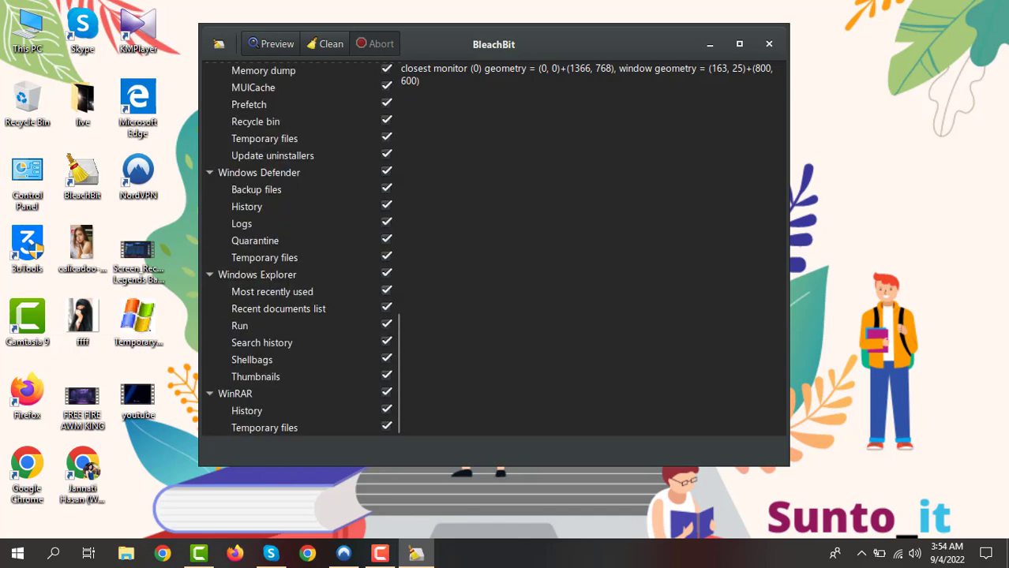
scroll(302, 247, up, 5)
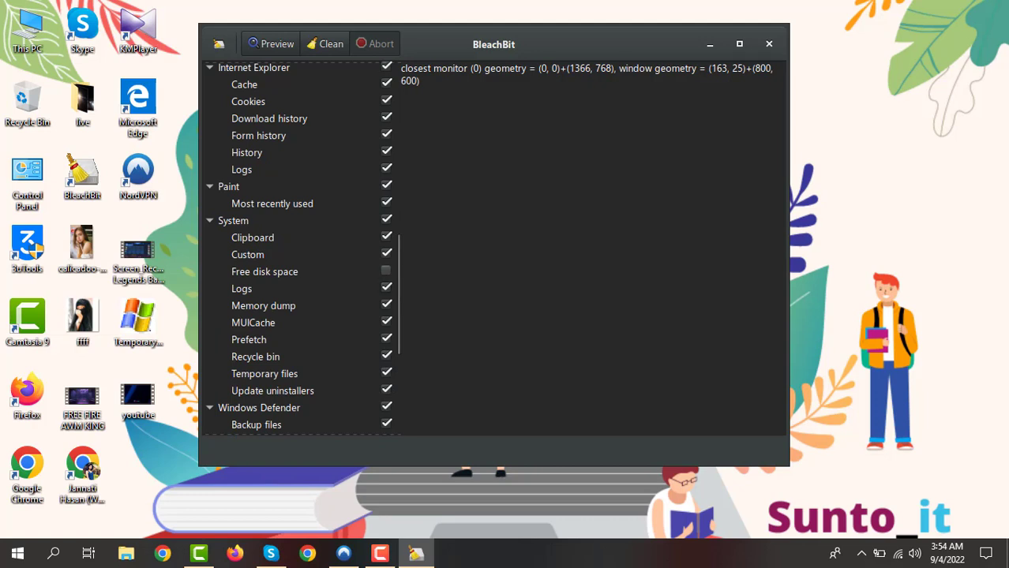
Toggle the System cleaner's Free disk space option on and back off
click(385, 270)
click(433, 293)
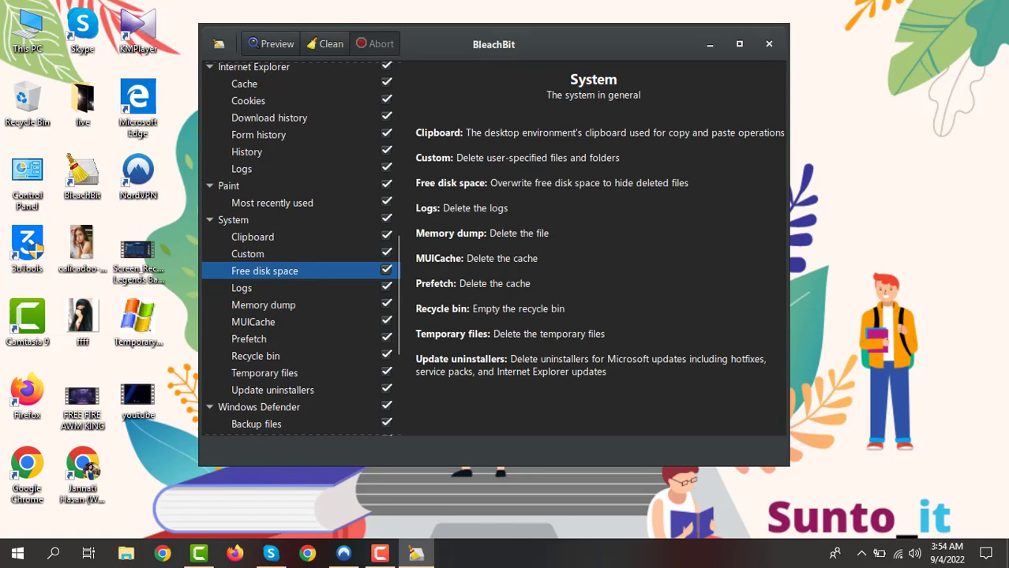
key(space)
Clean the files in all selected operations, confirming the deletion, and highlight the error line in the result log
scroll(300, 249, up, 10)
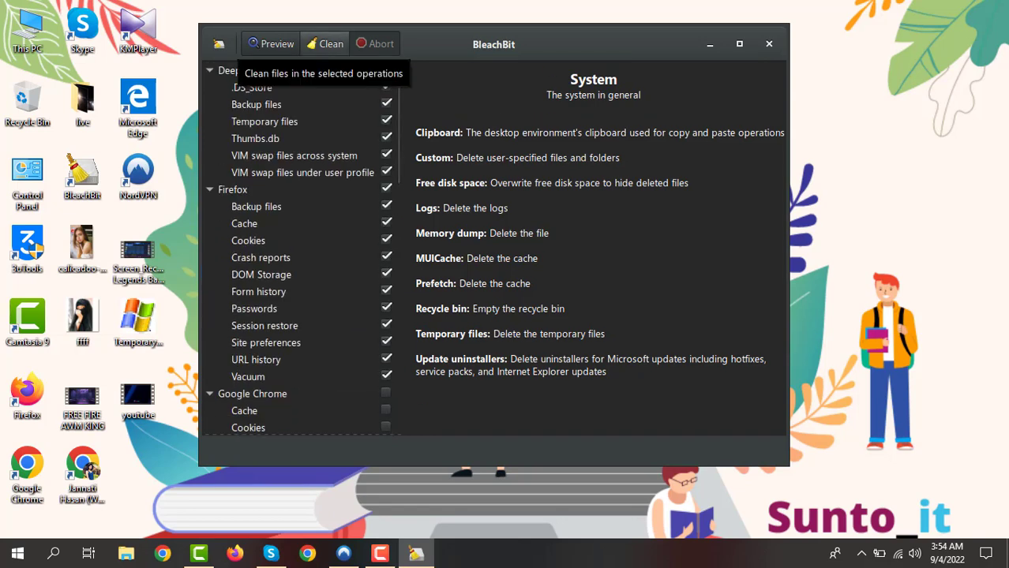
click(325, 43)
click(511, 314)
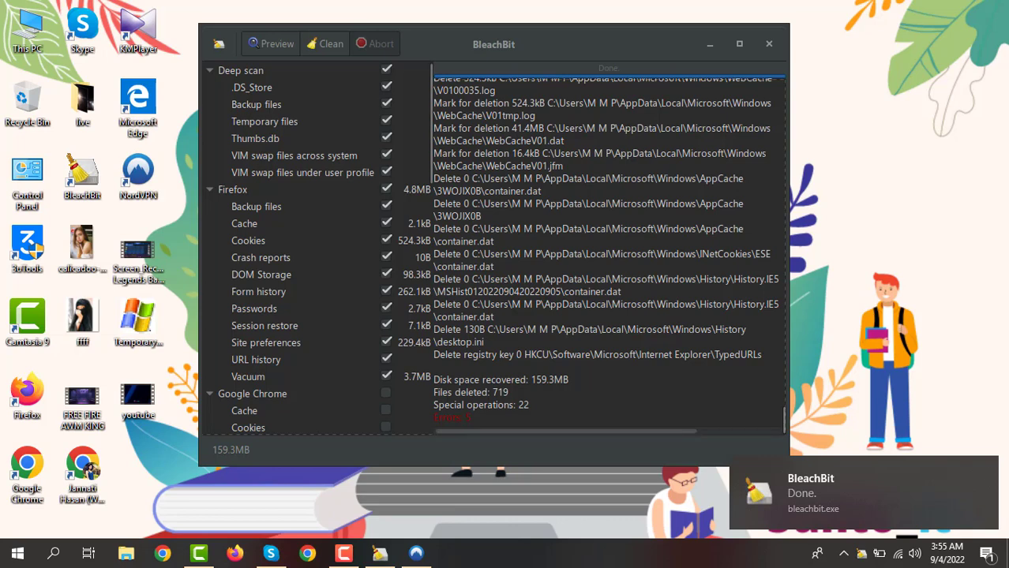
drag(470, 417, 438, 417)
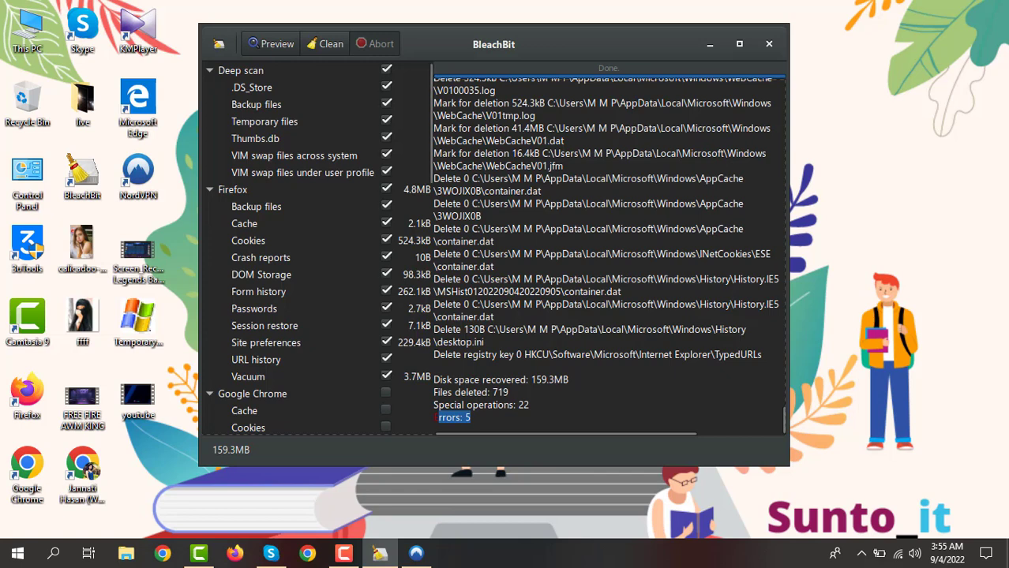
drag(472, 417, 434, 418)
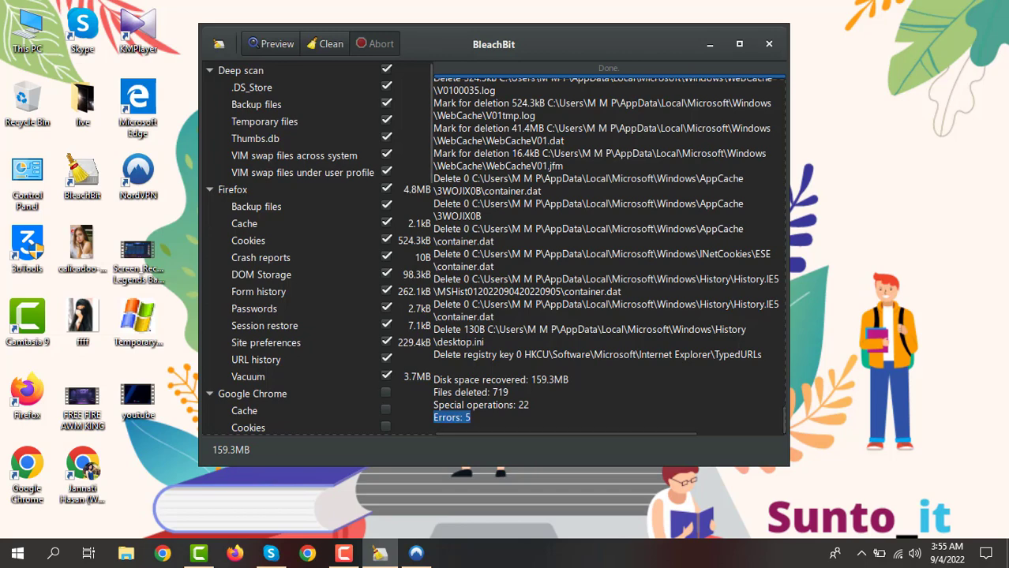
Preview the selected cleaning operations again, refresh the desktop meanwhile, and highlight the summary lines at the end of the log
click(273, 43)
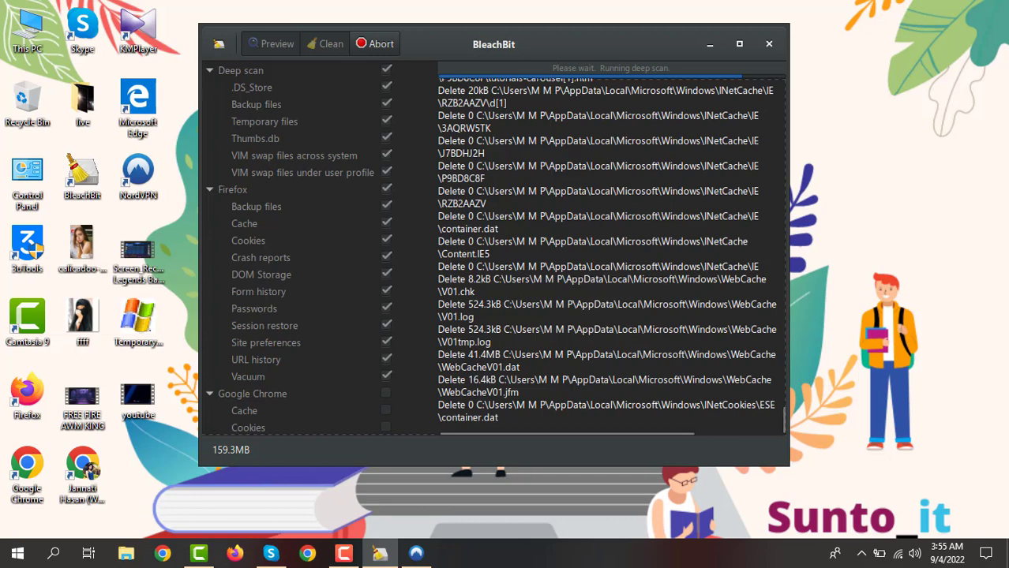
right_click(871, 198)
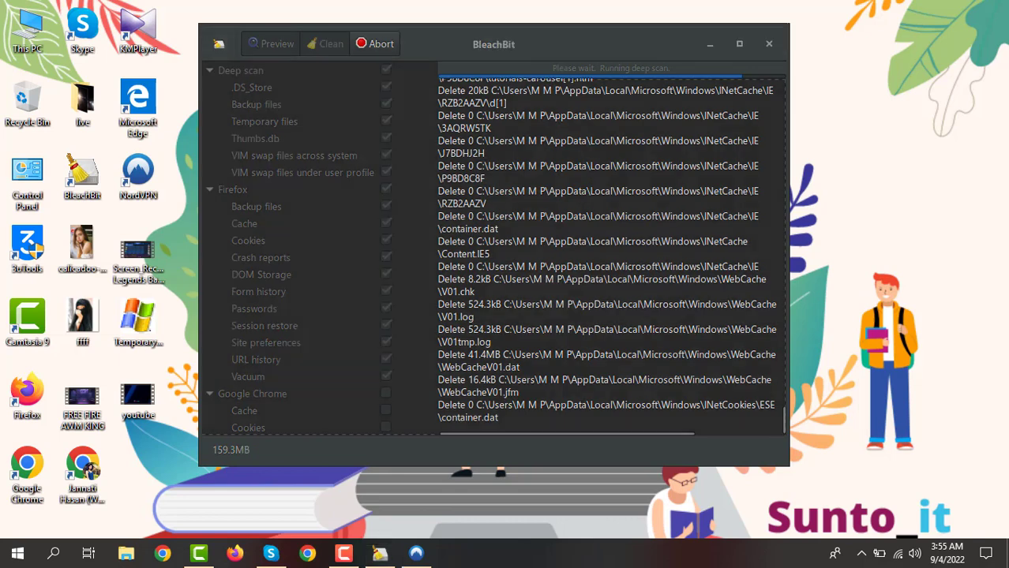
click(871, 241)
right_click(871, 241)
click(872, 284)
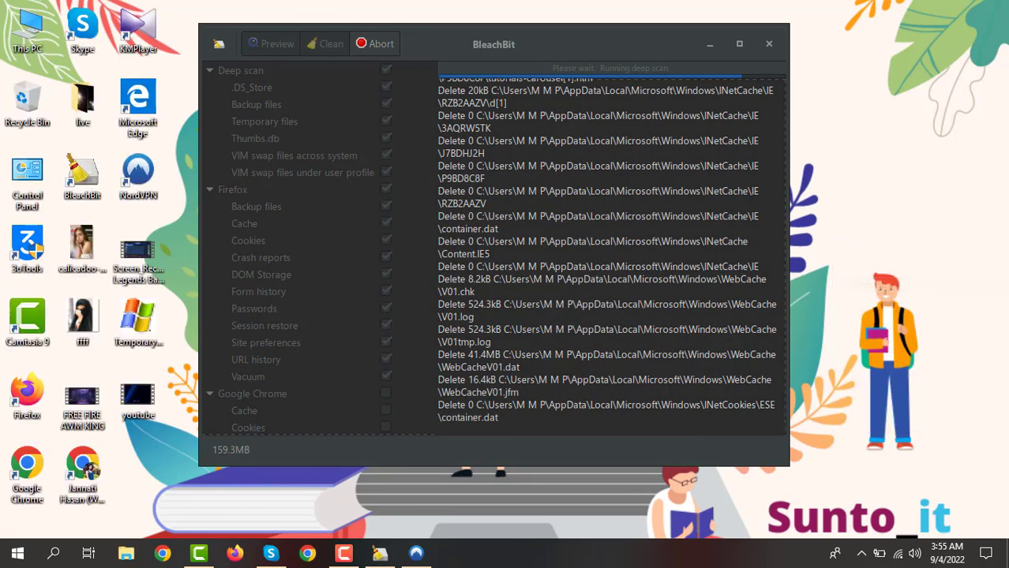
scroll(610, 256, up, 2)
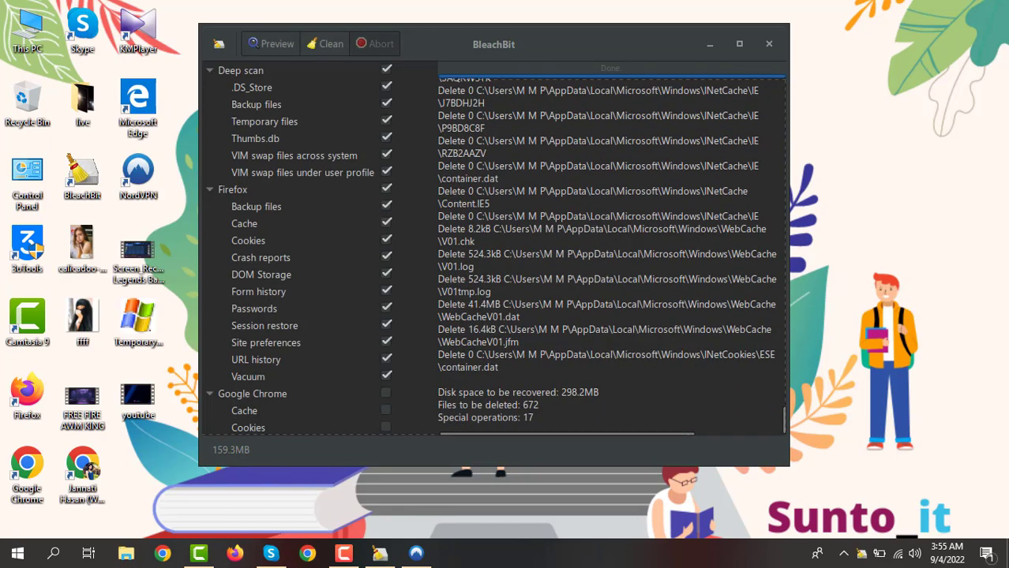
drag(534, 418, 437, 392)
click(538, 405)
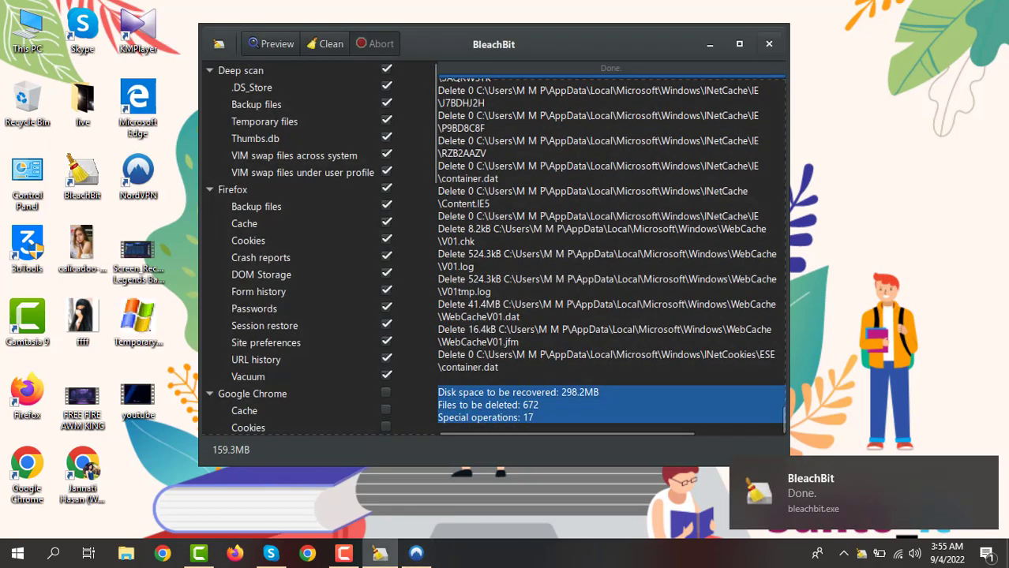
Close BleachBit and refresh the desktop
click(768, 45)
right_click(506, 158)
click(544, 200)
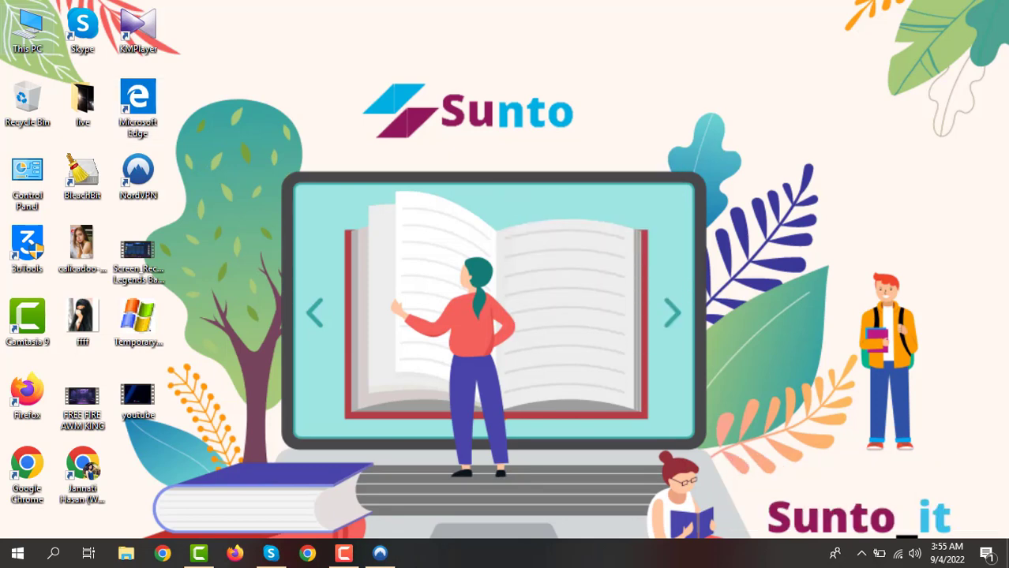
Open This PC and display the properties of Local Disk (C:)
right_click(24, 39)
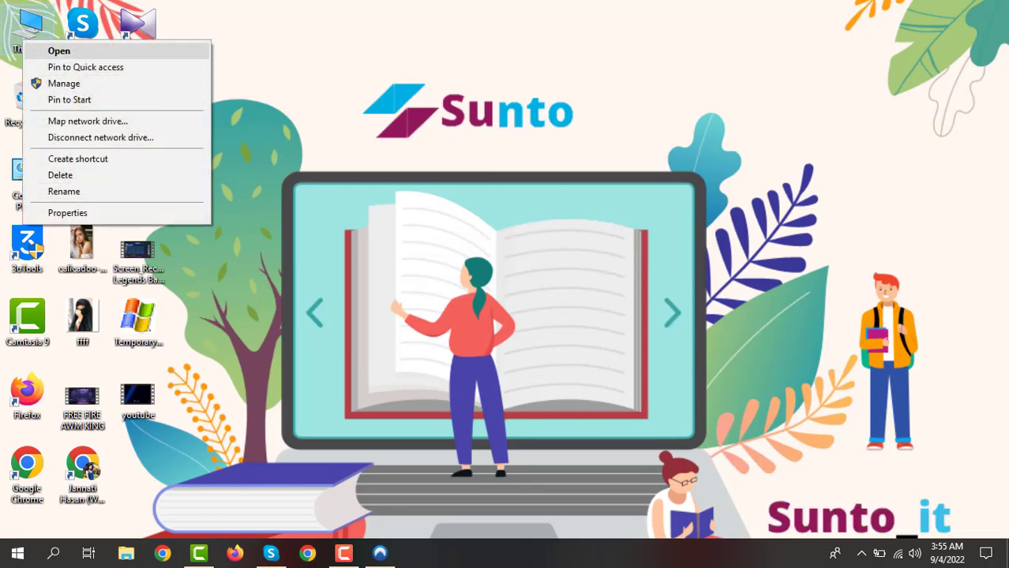
click(58, 51)
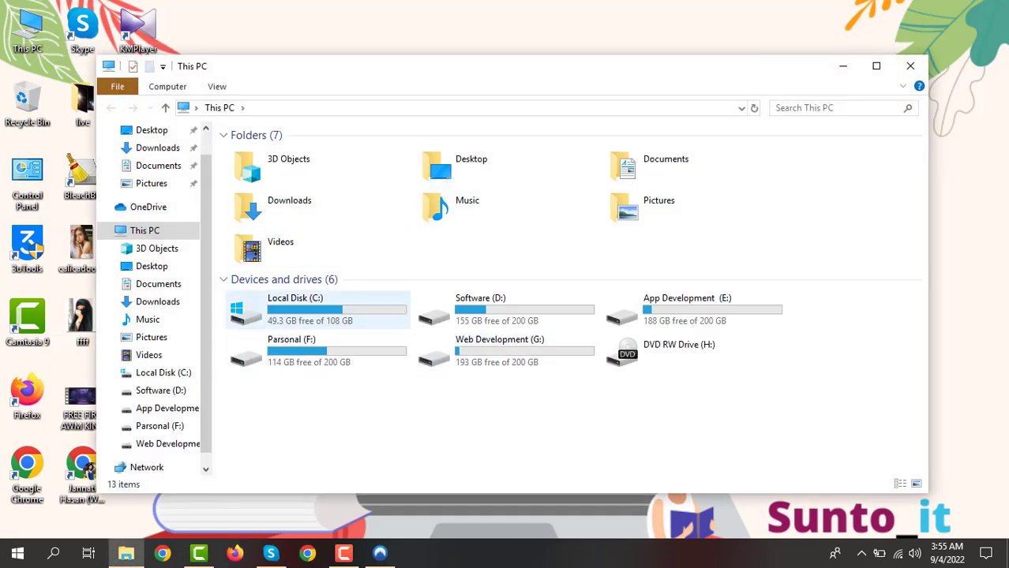
click(317, 309)
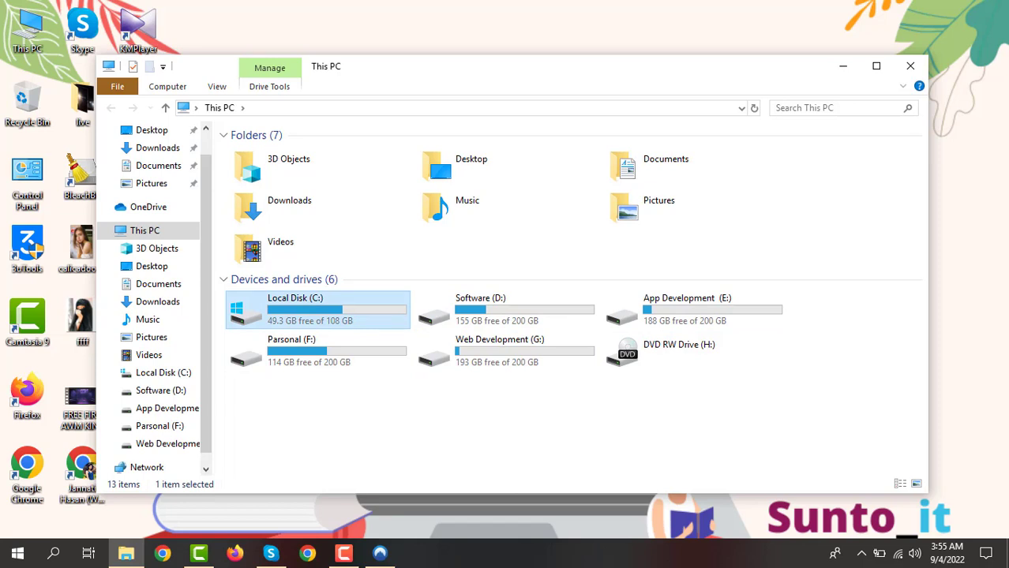
right_click(286, 312)
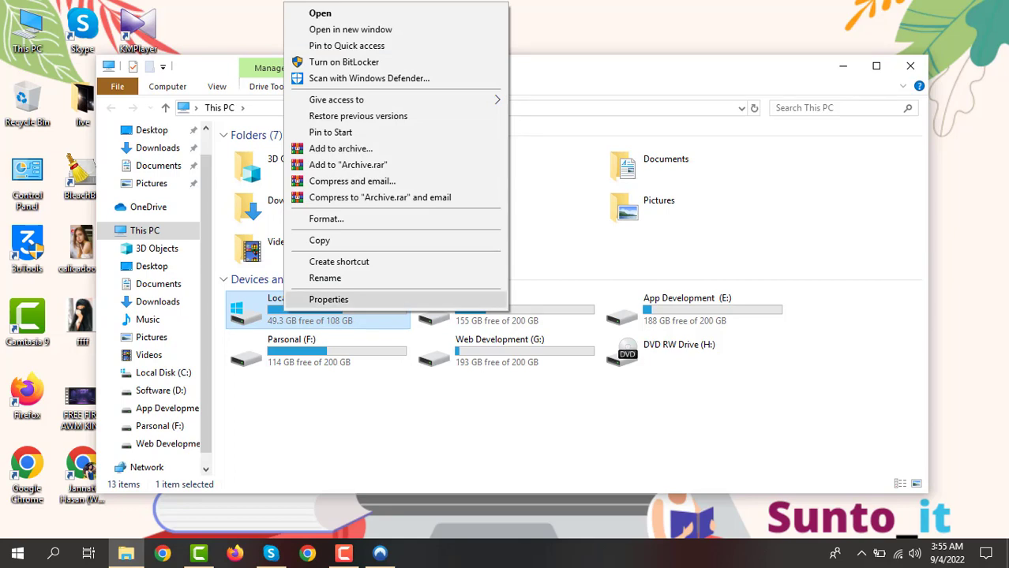
click(328, 299)
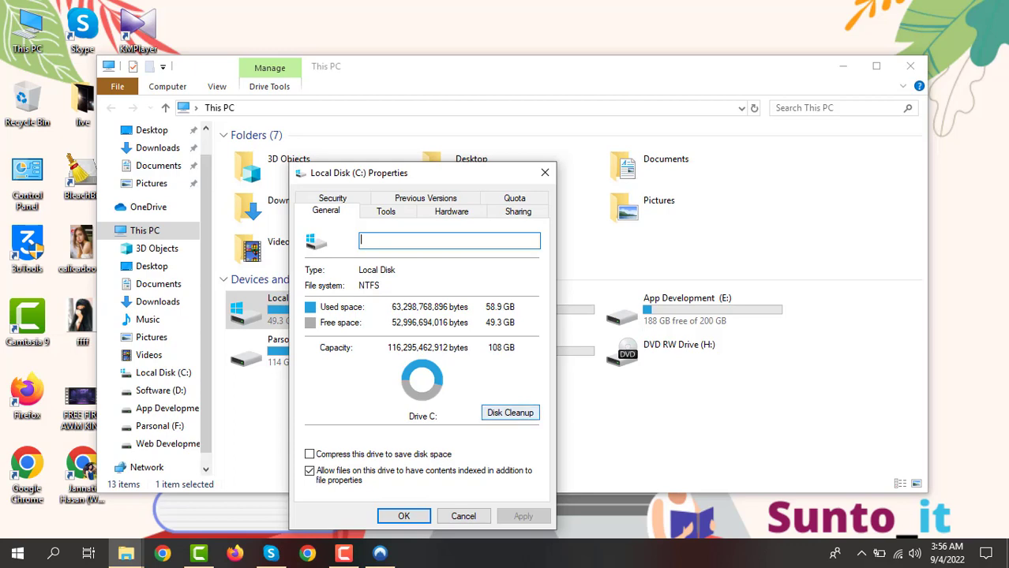
Start Disk Cleanup for drive C:, review the file categories, launch the system files cleanup, and return to the drive's properties
click(509, 413)
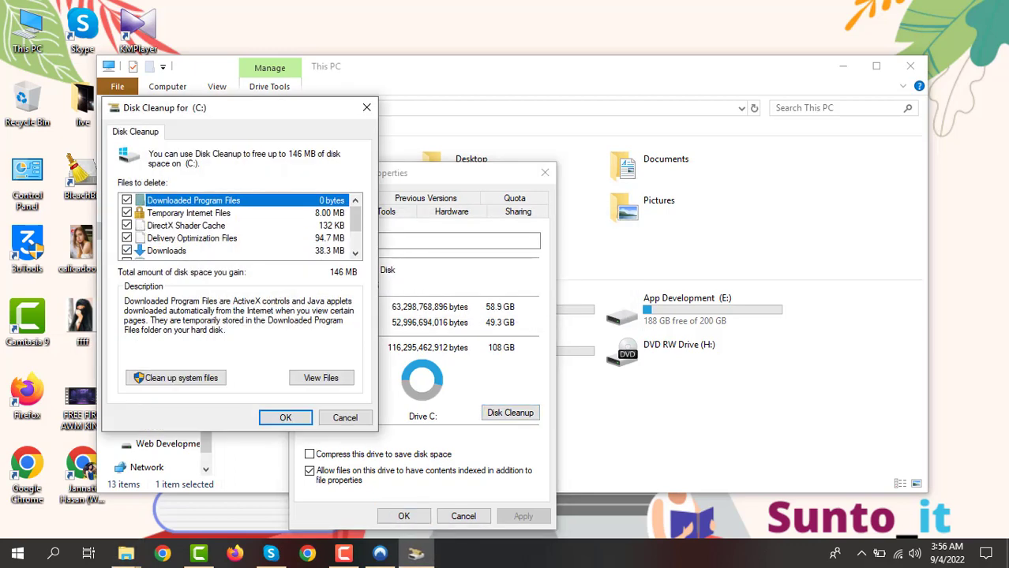
scroll(237, 225, down, 1)
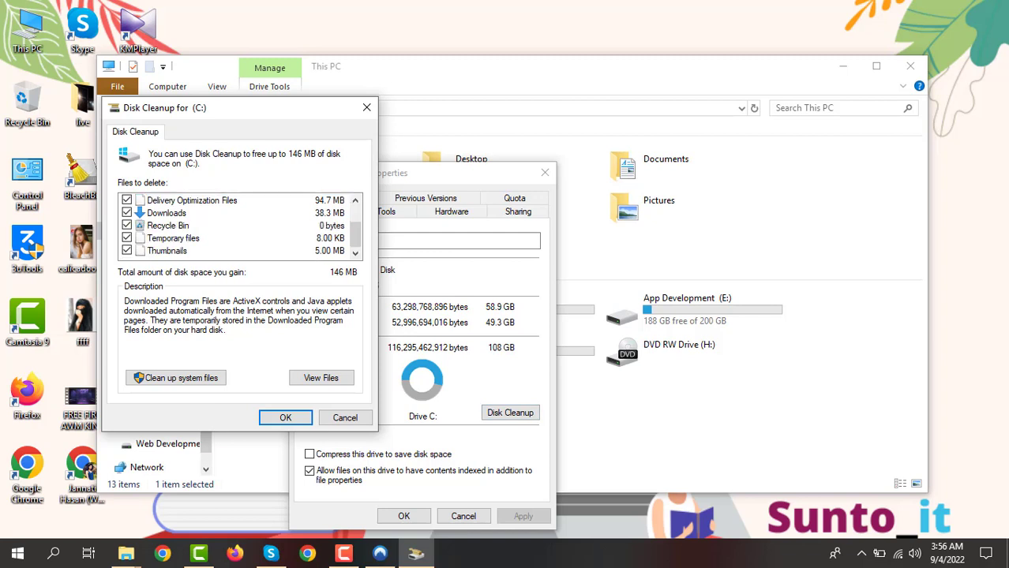
scroll(236, 225, up, 1)
scroll(237, 225, down, 1)
scroll(237, 225, up, 1)
scroll(237, 225, down, 1)
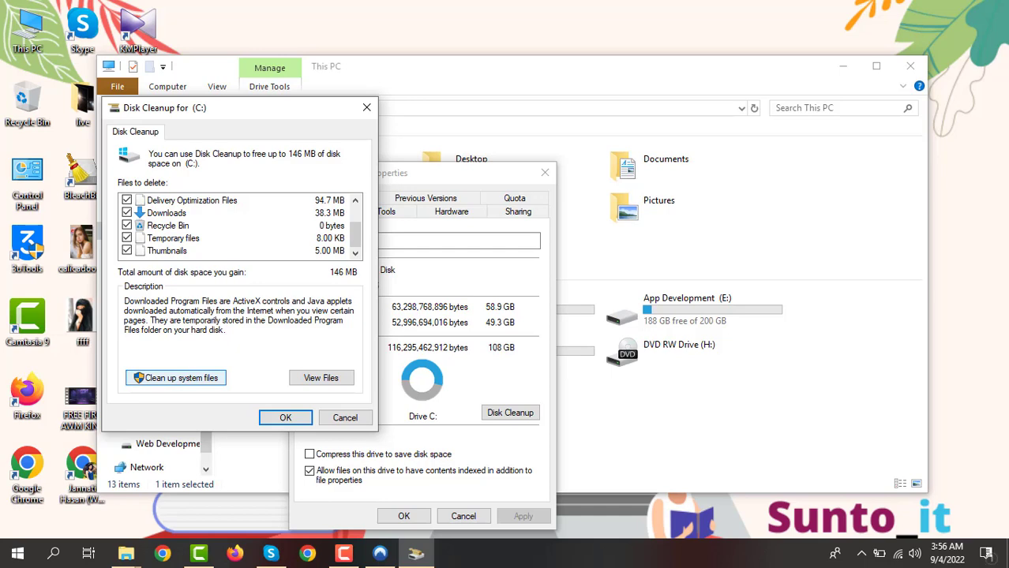
click(175, 378)
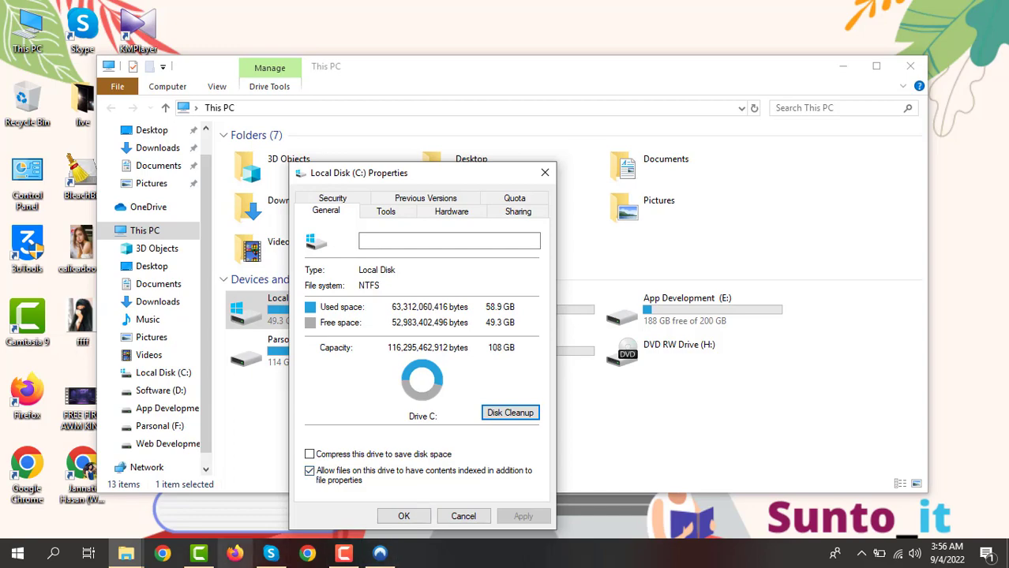
click(126, 553)
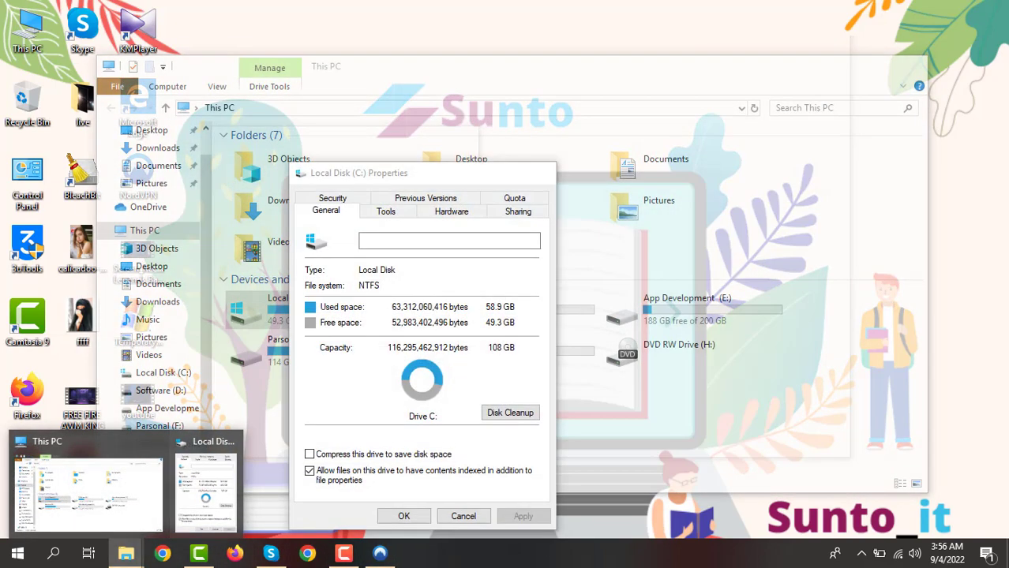
click(205, 486)
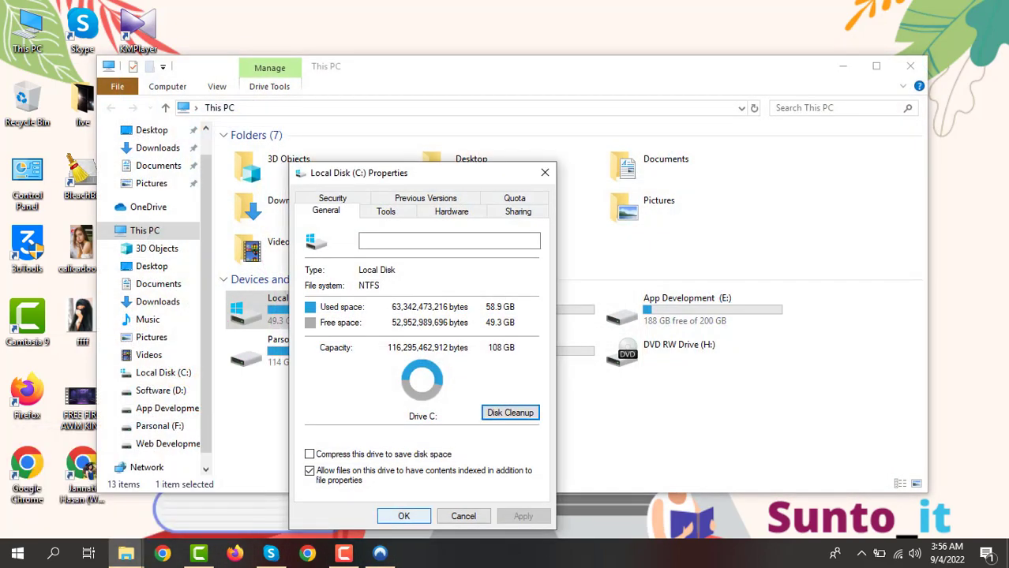
Minimize the This PC window and arrange the Disk Cleanup and Local Disk (C:) Properties dialogs side by side
click(842, 66)
drag(458, 173, 828, 108)
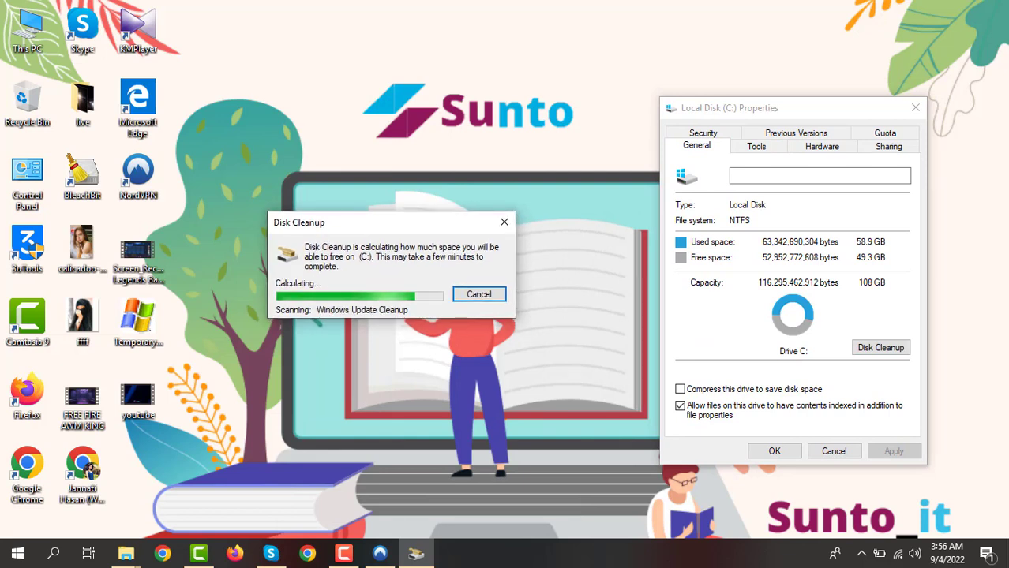
drag(391, 222, 395, 192)
drag(794, 107, 726, 102)
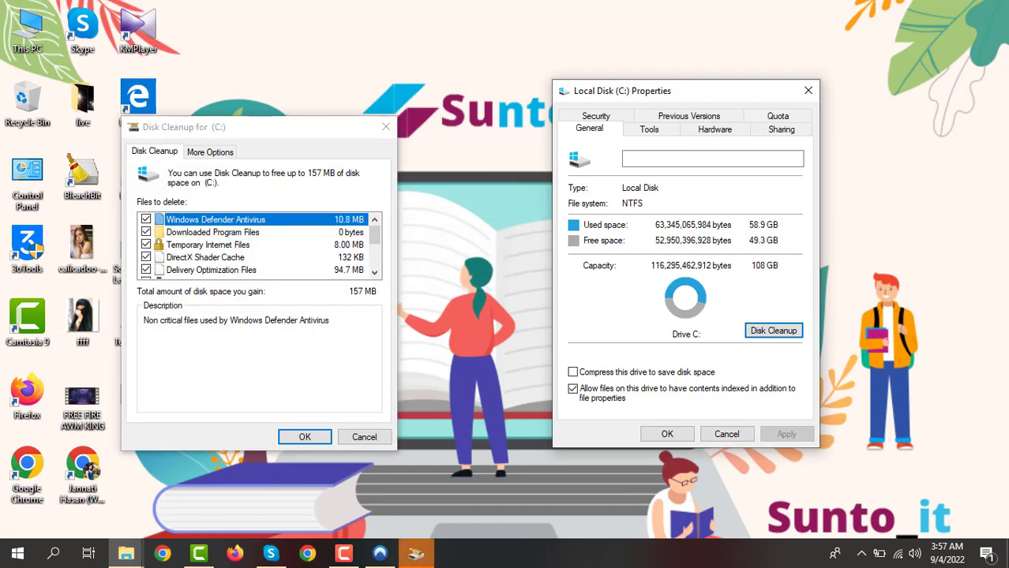
Review the checked system file categories for drive C:, permanently delete those files, and close the drive's properties
drag(375, 235, 374, 257)
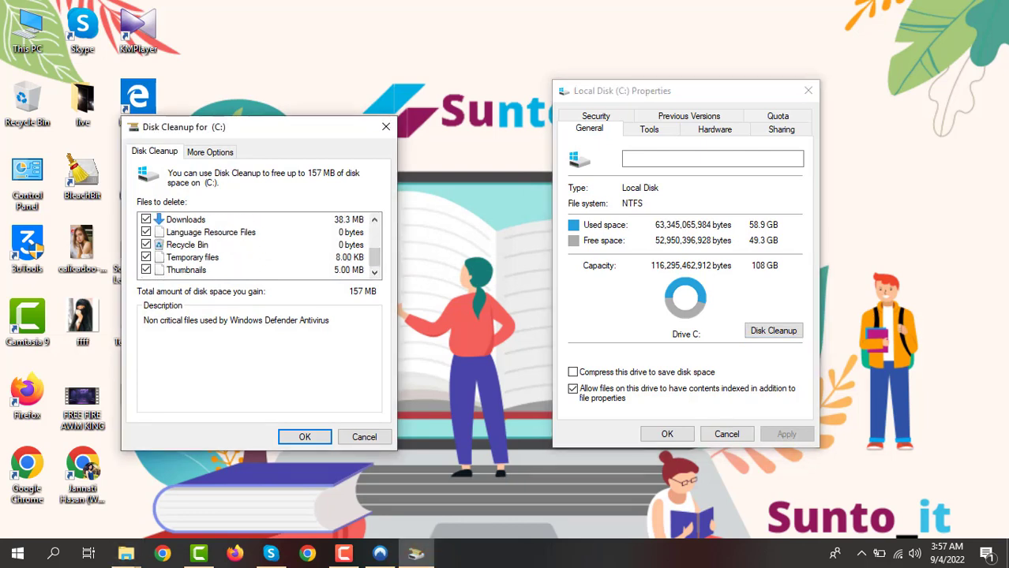
mouse_move(374, 257)
mouse_down()
mouse_move(374, 235)
mouse_move(374, 257)
mouse_up()
click(305, 436)
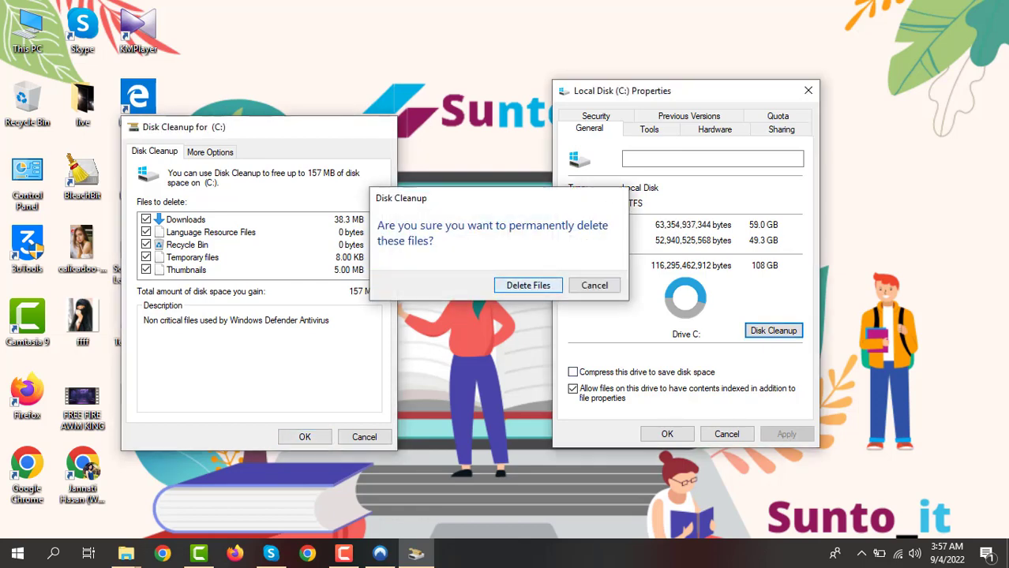
click(528, 285)
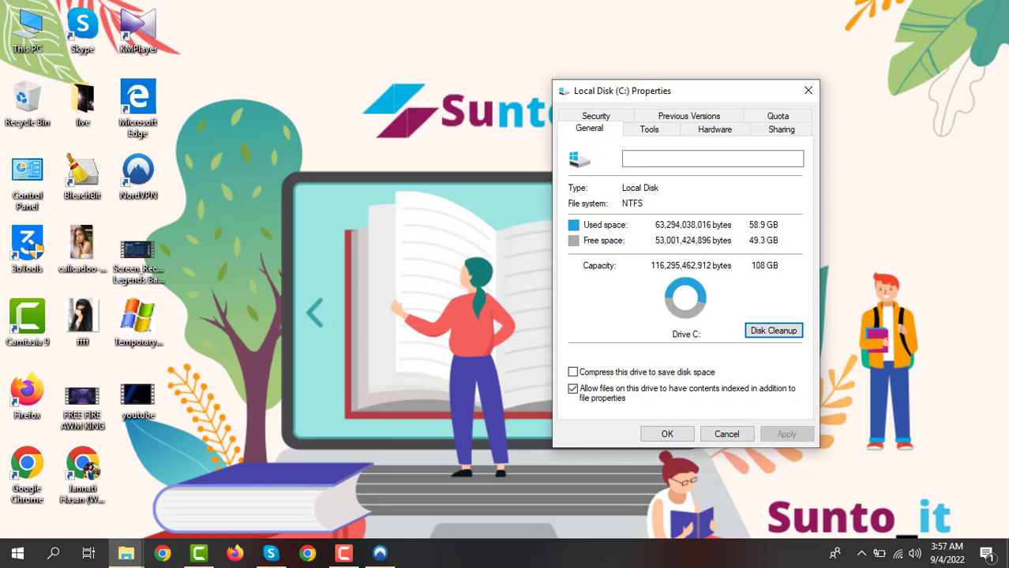
click(666, 433)
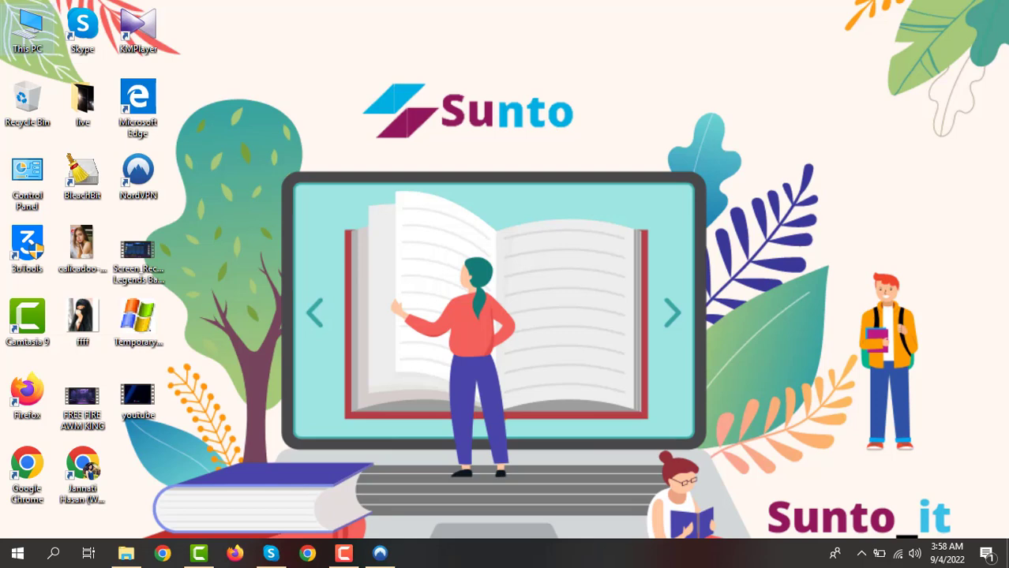
Refresh the desktop several times after the disk cleanup
right_click(623, 273)
click(657, 315)
right_click(656, 317)
click(694, 362)
right_click(616, 244)
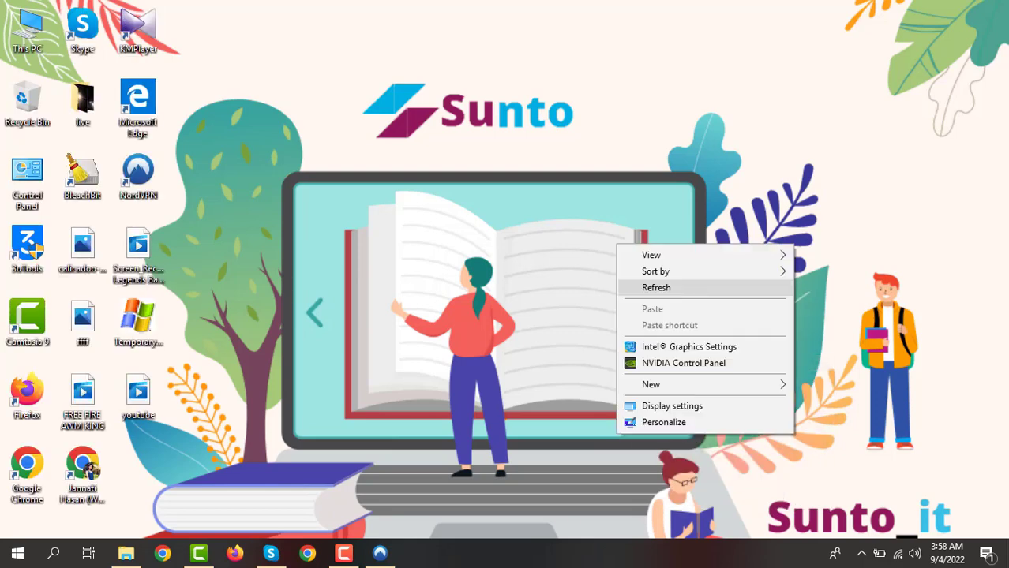
click(652, 290)
right_click(652, 292)
click(674, 334)
right_click(674, 331)
click(702, 375)
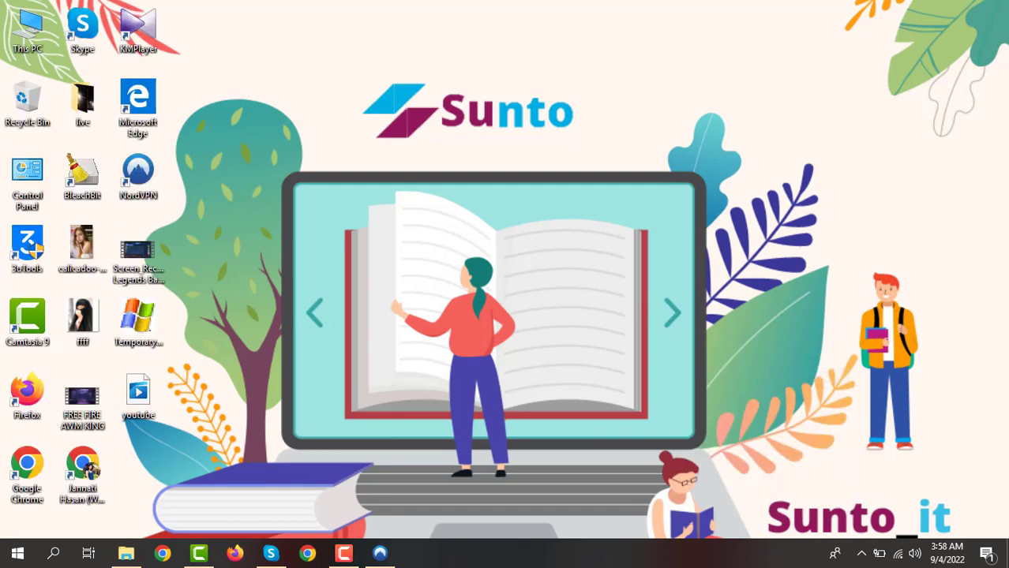
click(380, 553)
click(380, 553)
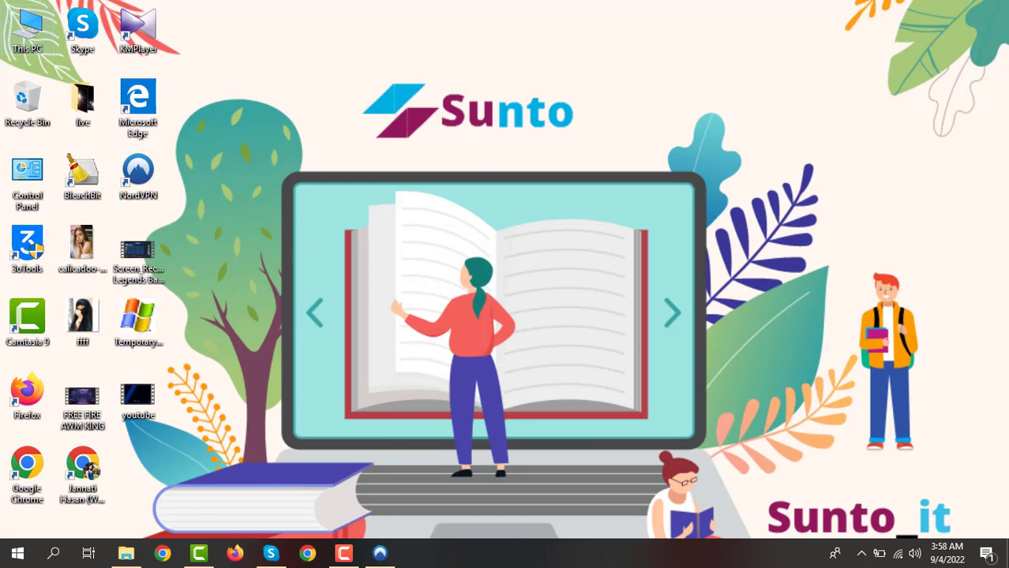
Copy the Clear All Event Logs batch file from Software (D:) to the desktop and close the Explorer window
key(alt+Tab)
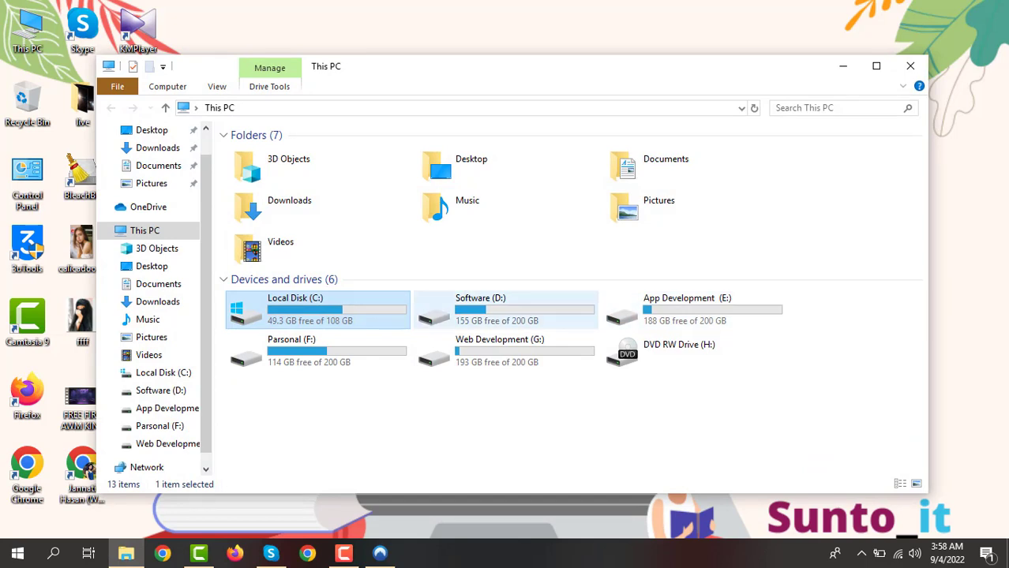
double_click(485, 308)
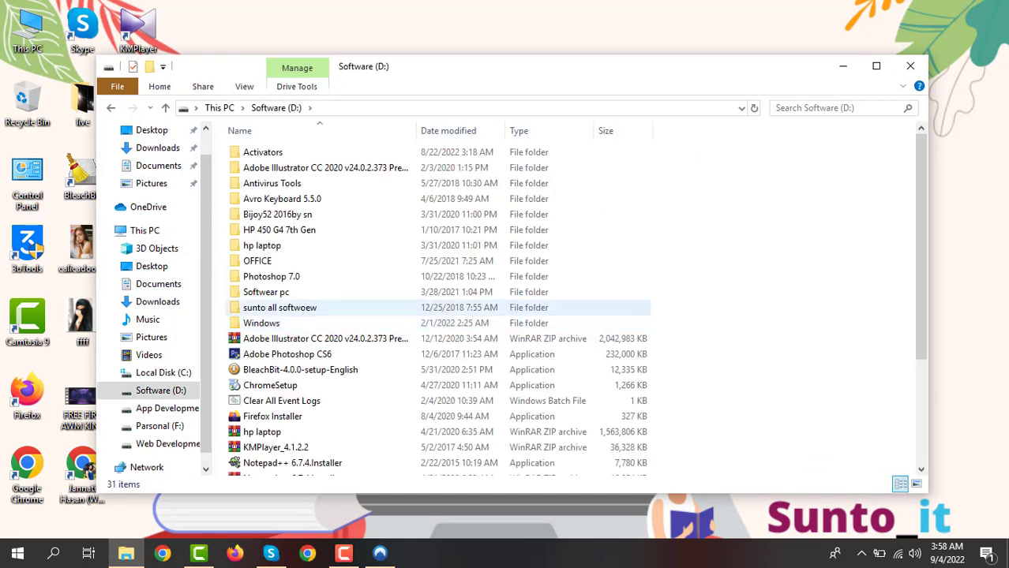
click(345, 400)
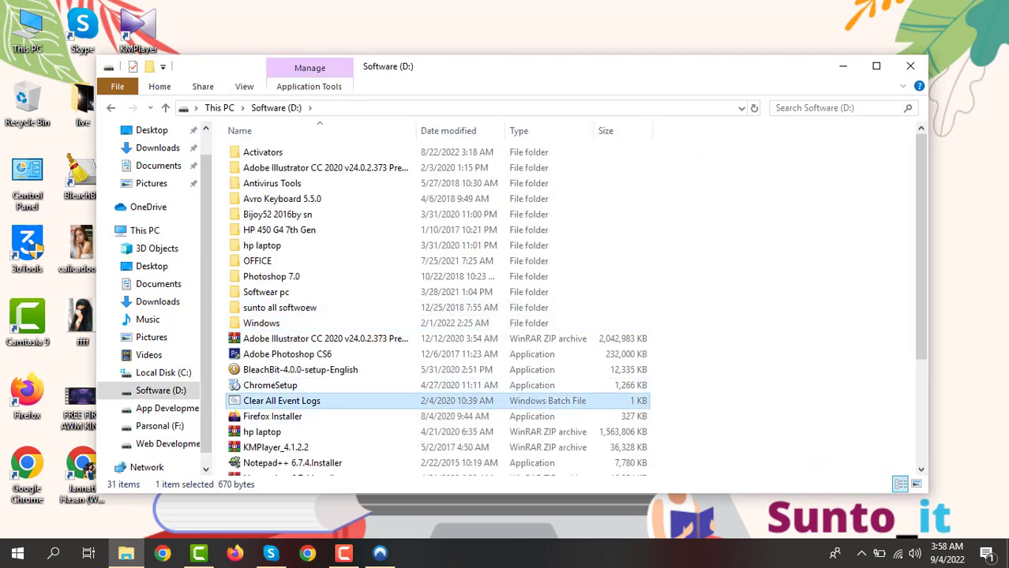
click(910, 65)
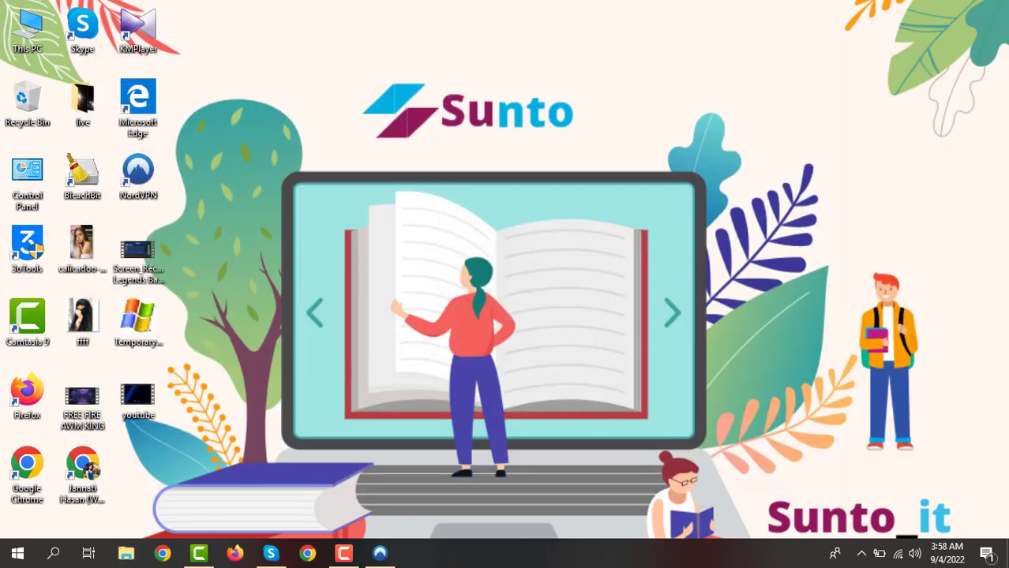
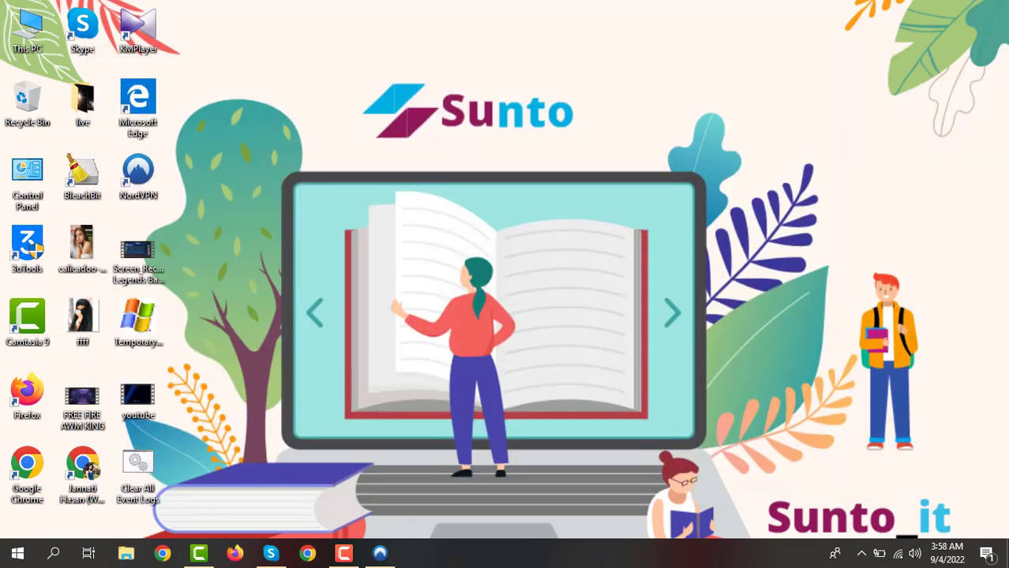
Refresh the desktop repeatedly after pasting the batch file
right_click(293, 214)
click(332, 259)
right_click(767, 170)
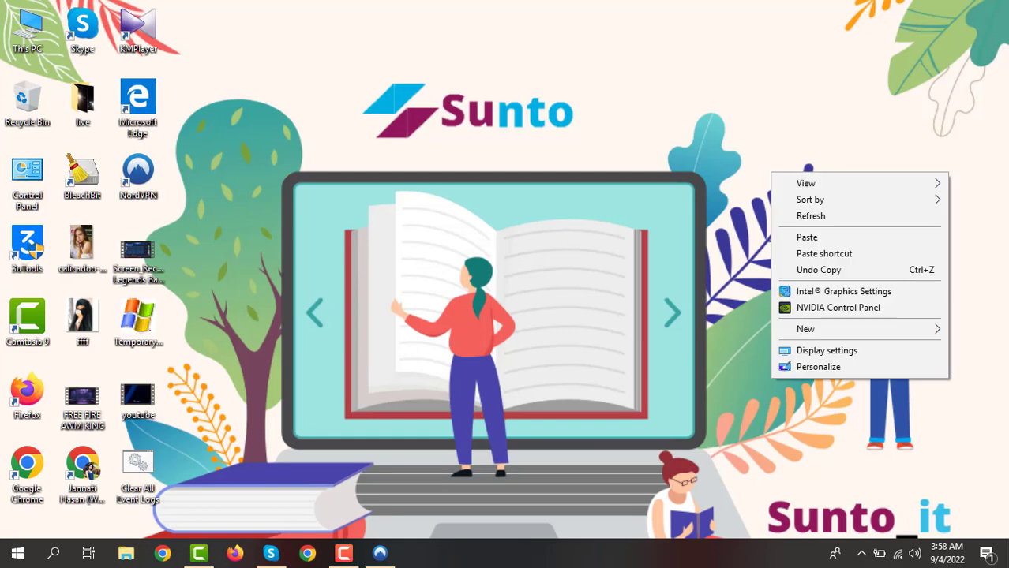
click(797, 217)
right_click(791, 215)
click(821, 260)
Move the Clear All Event Logs file to an empty area of the desktop and run it as administrator
drag(82, 324, 914, 107)
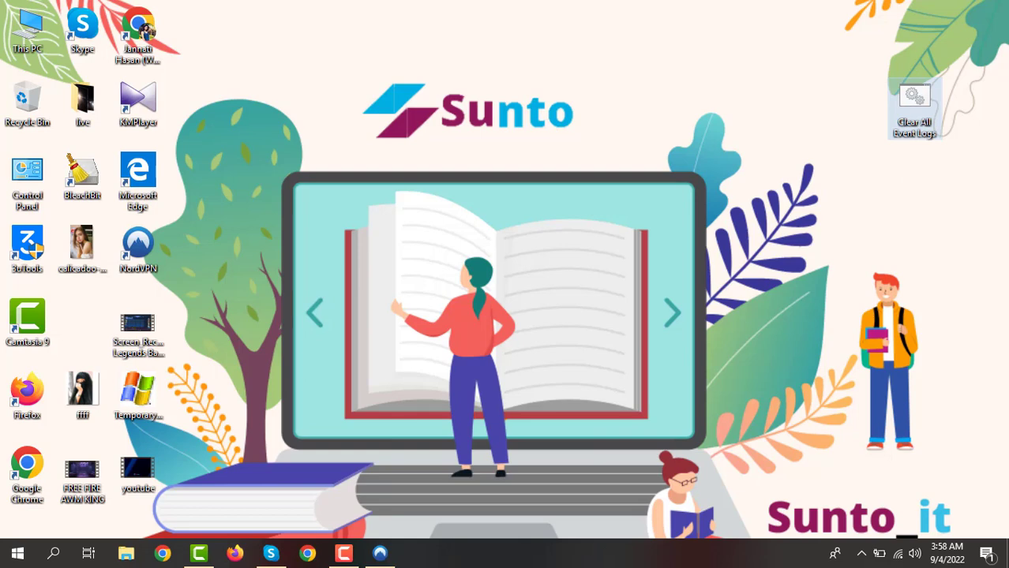
right_click(914, 101)
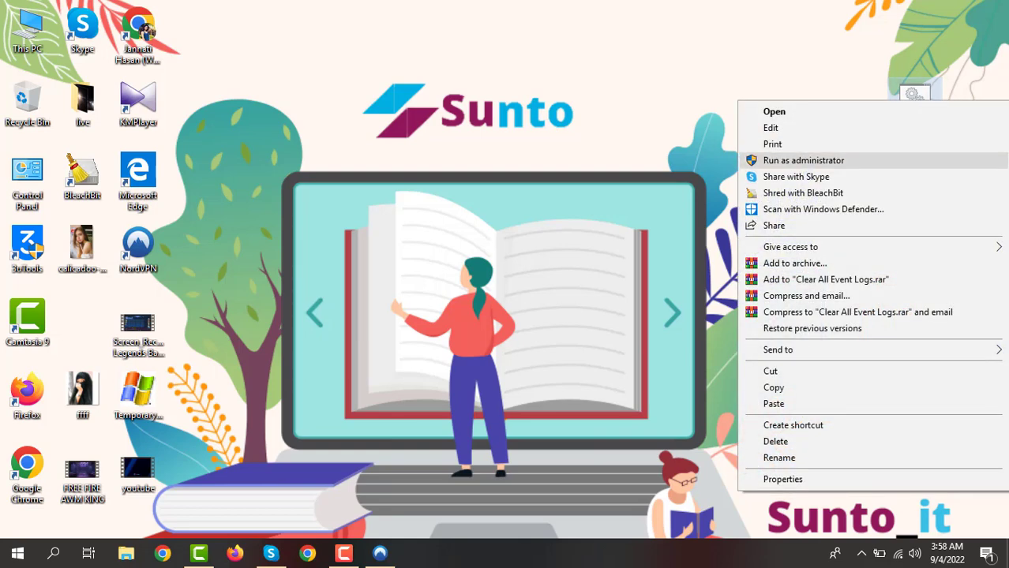
click(803, 160)
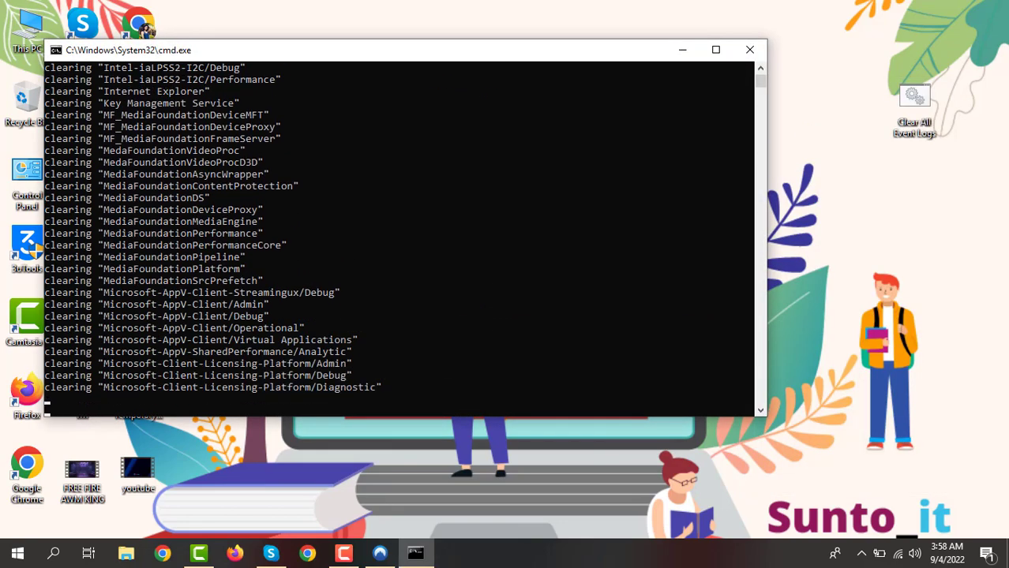
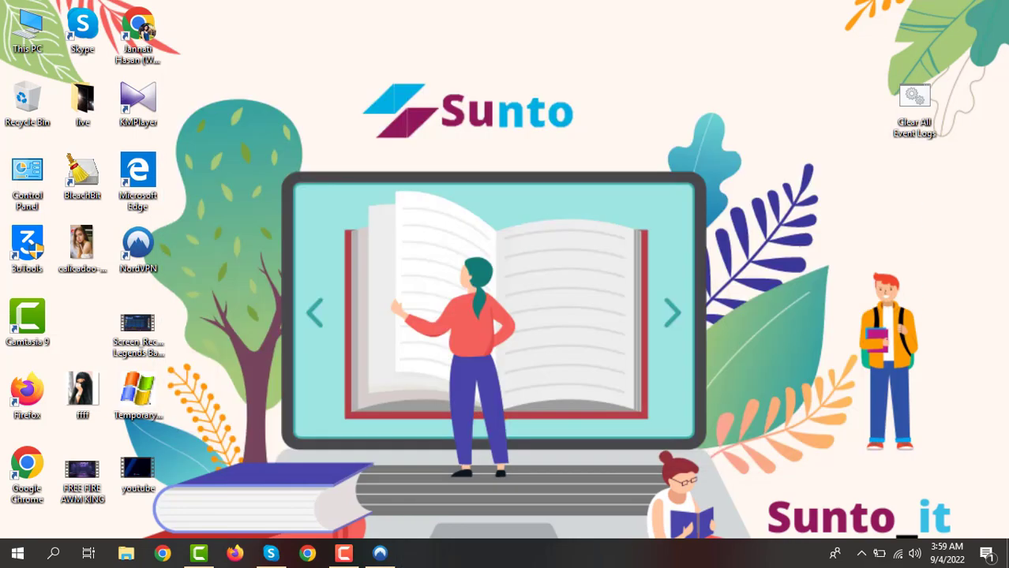
Refresh the desktop several times after the event logs are cleared
right_click(625, 176)
click(663, 221)
right_click(665, 216)
click(710, 262)
click(343, 553)
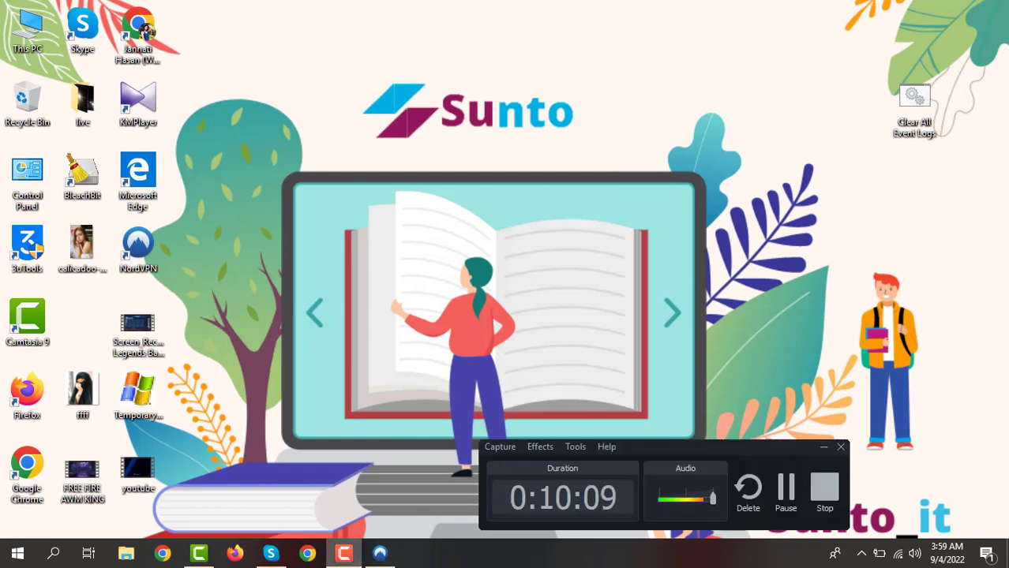
key(F10)
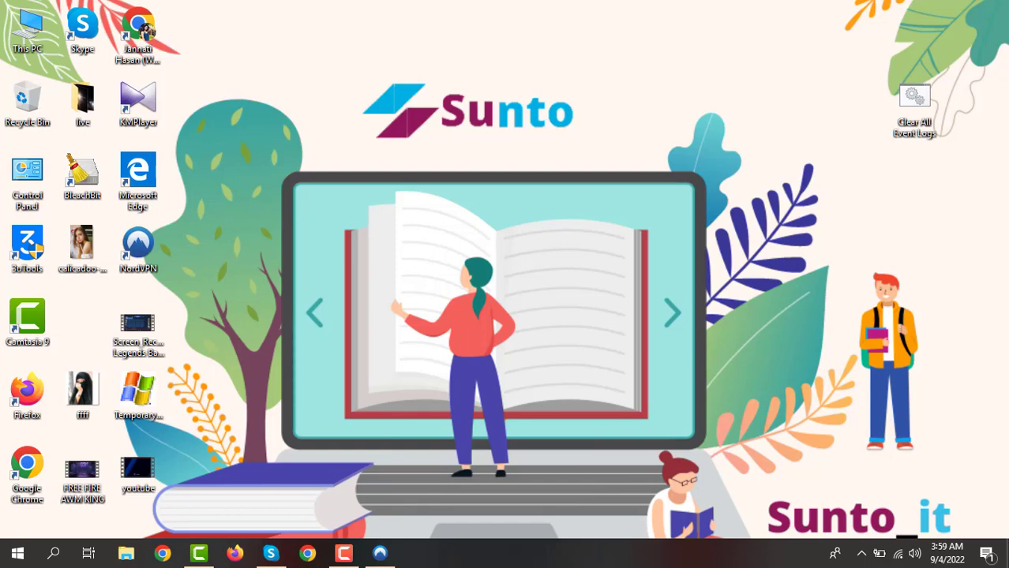
right_click(22, 24)
right_click(382, 200)
click(418, 244)
right_click(417, 250)
click(457, 293)
Search for Control Panel and open the Change Security and Maintenance settings page under System and Security
click(53, 553)
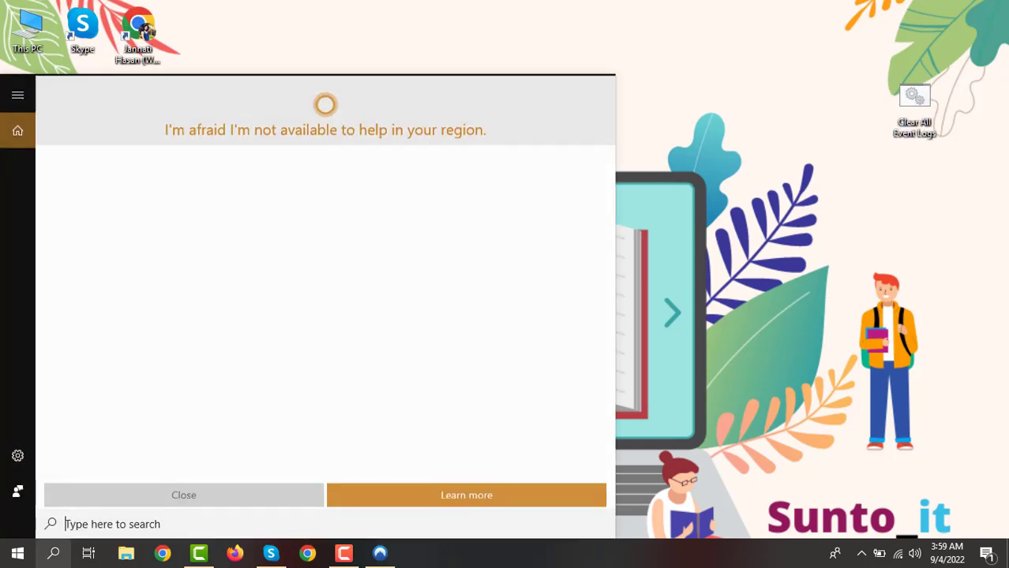
text(con)
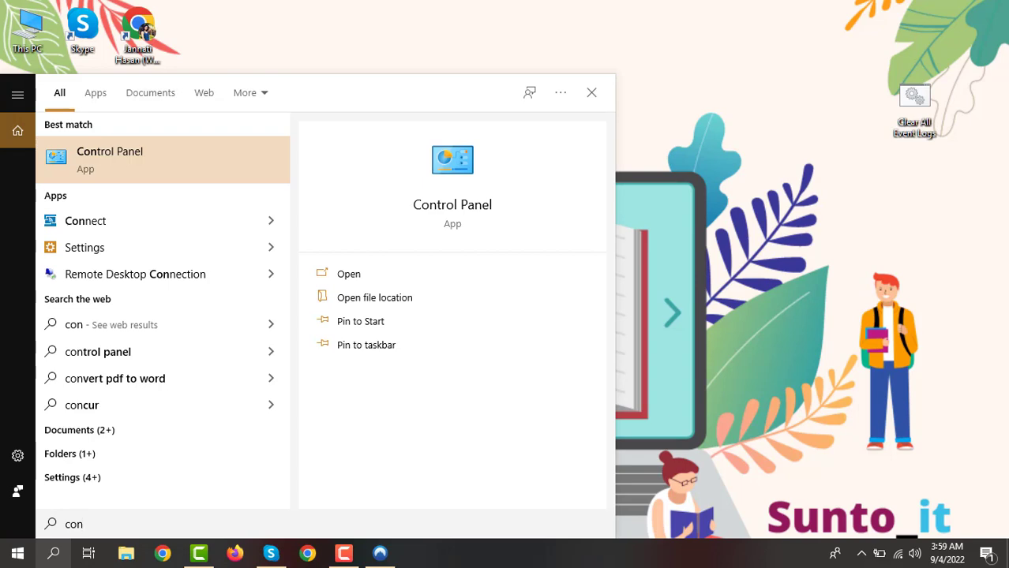
key(Return)
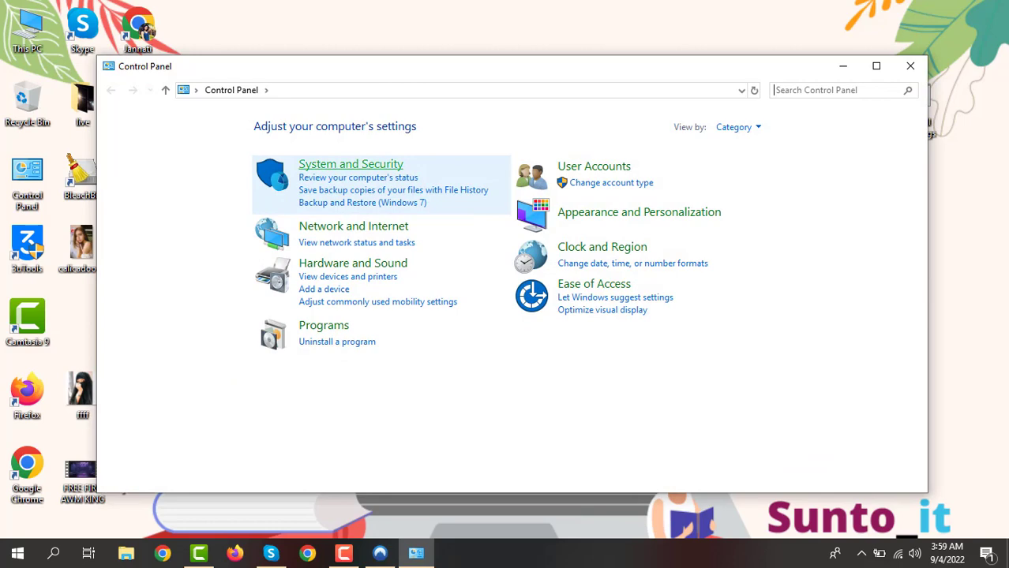
click(350, 164)
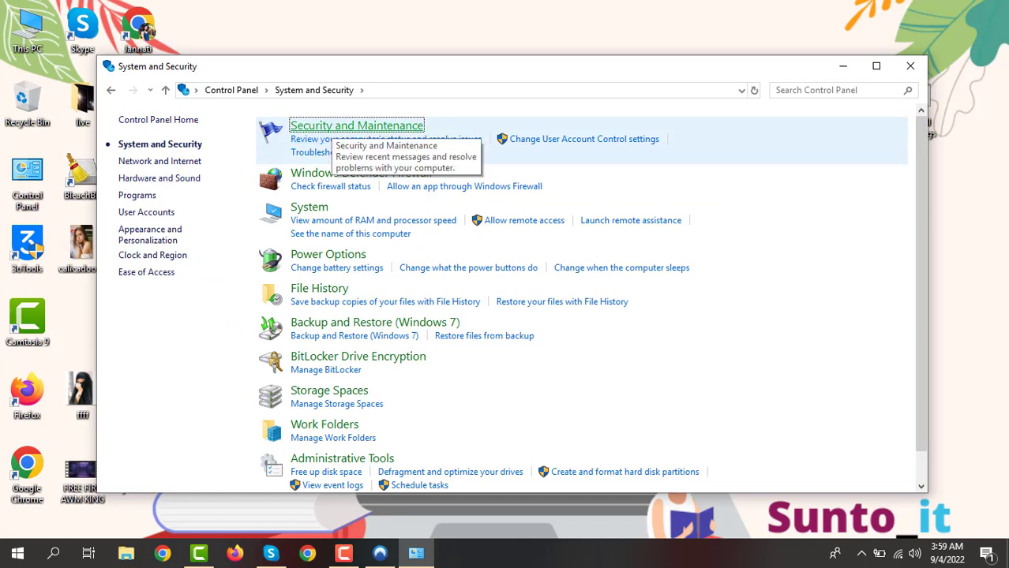
click(357, 125)
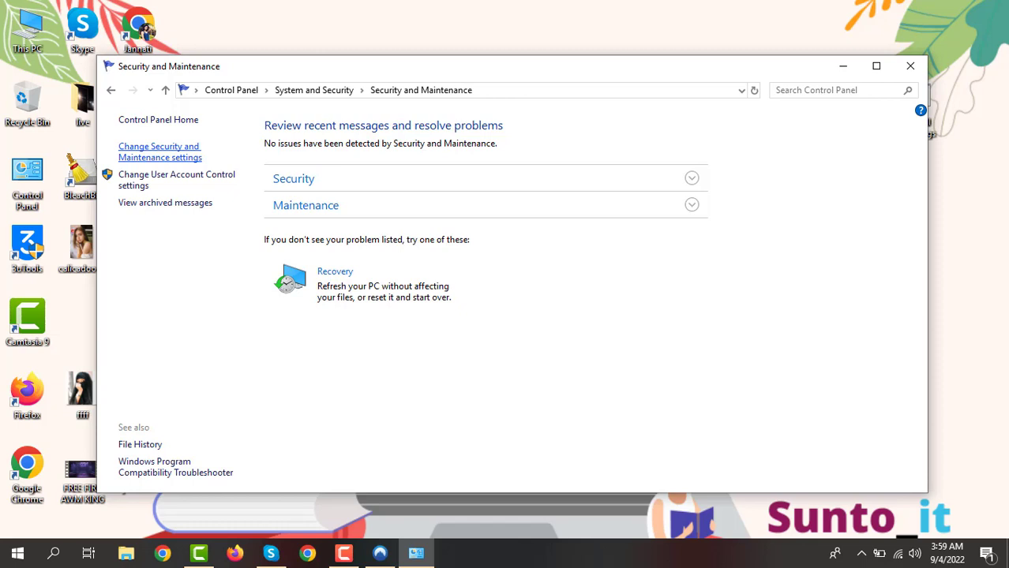
click(159, 151)
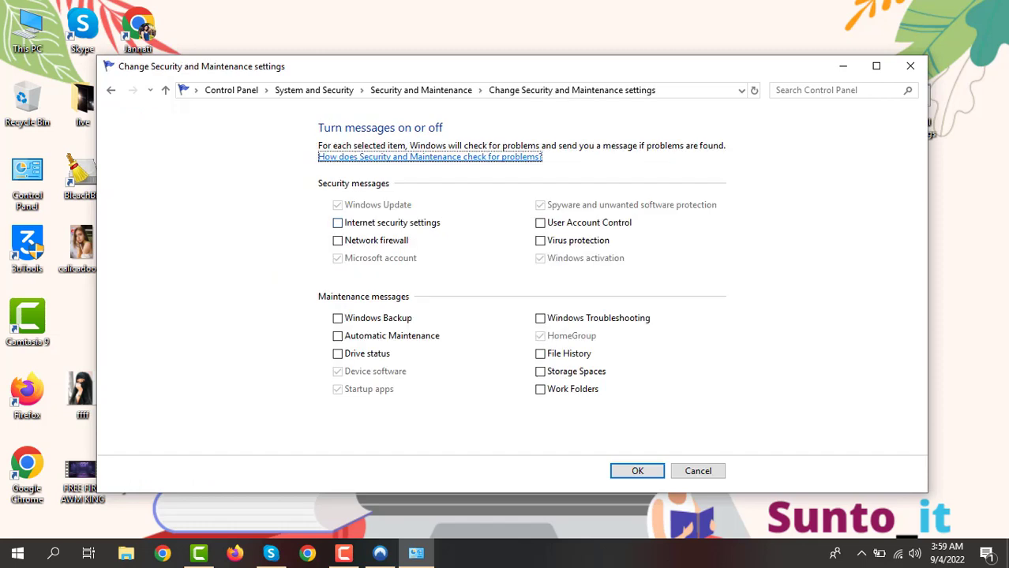
Enable every available security and maintenance message, from Internet security settings to Work Folders
click(337, 353)
click(337, 335)
click(337, 318)
click(337, 240)
click(337, 222)
click(540, 240)
click(540, 223)
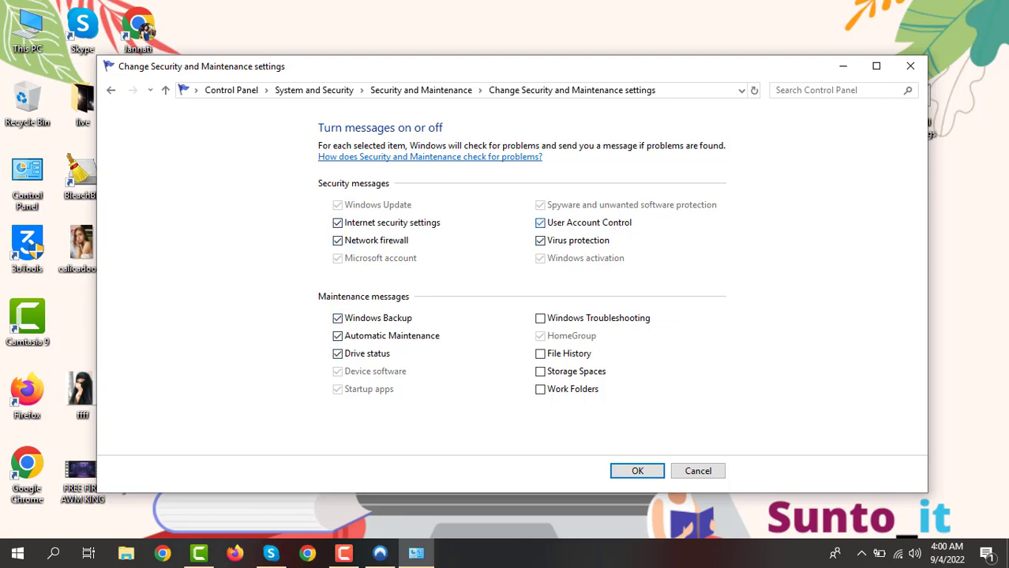
click(539, 354)
click(540, 371)
click(540, 389)
click(539, 318)
Turn off all available security and maintenance messages and save the settings
click(337, 240)
click(337, 222)
click(337, 318)
click(337, 336)
click(337, 354)
click(540, 390)
click(540, 371)
click(540, 318)
click(540, 353)
click(540, 241)
click(540, 223)
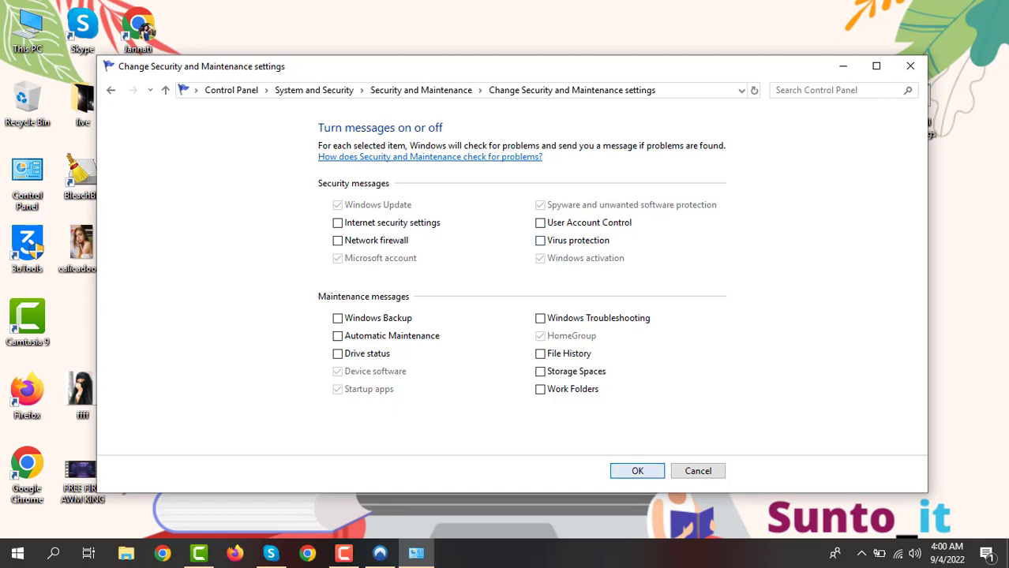
click(637, 471)
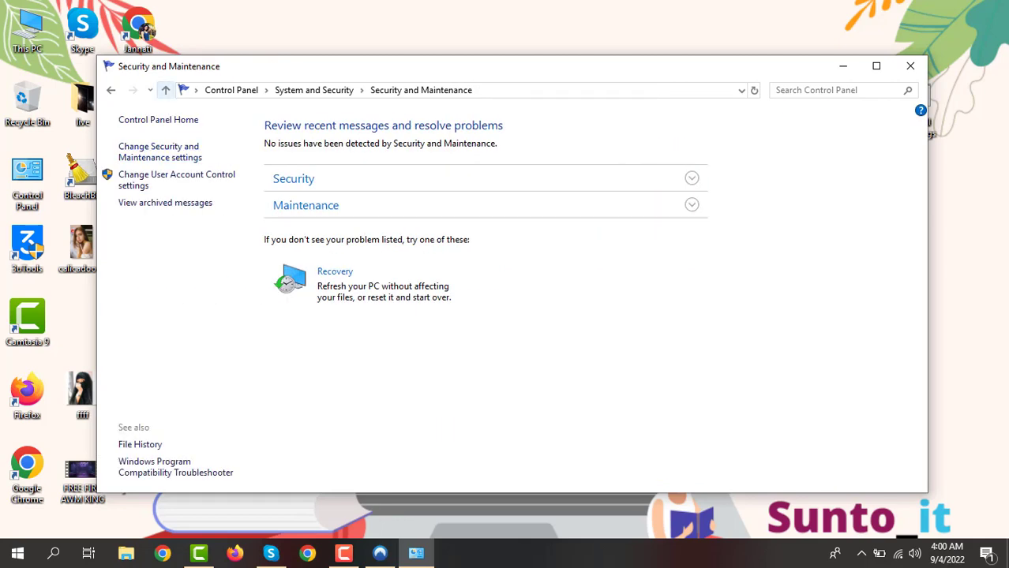
Open the page for turning Windows Defender Firewall on or off for each network type
click(165, 89)
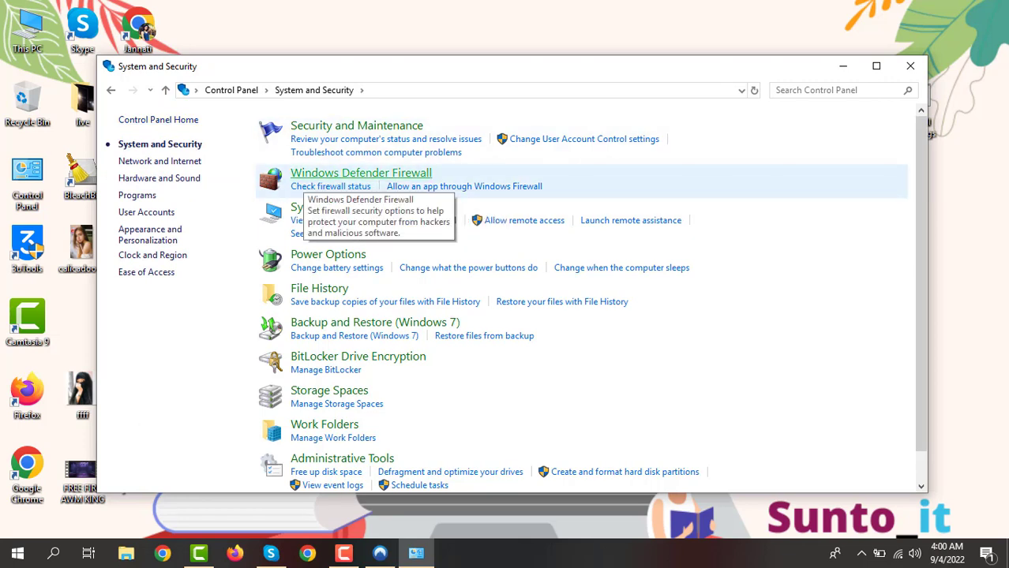
click(315, 173)
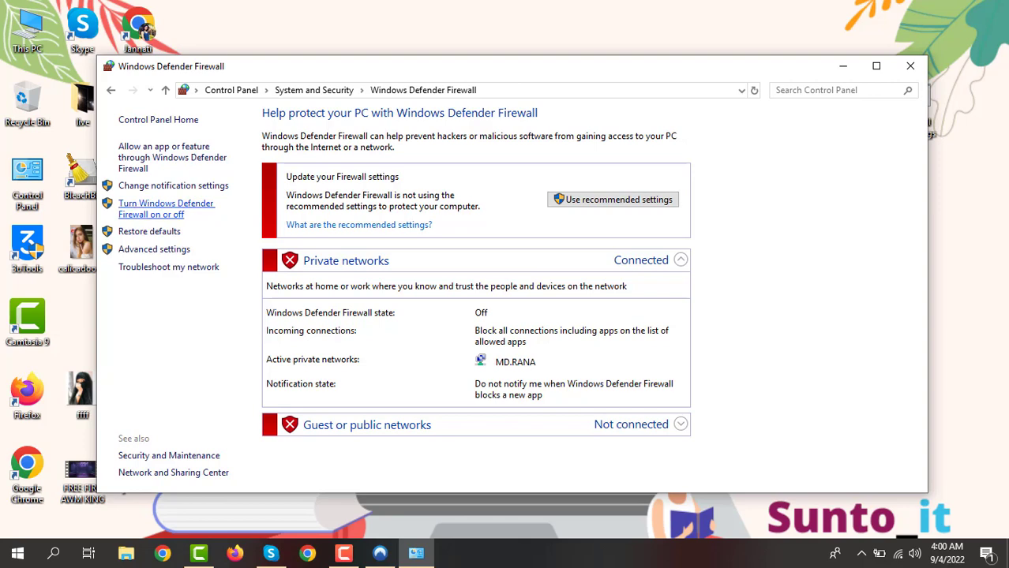
click(166, 203)
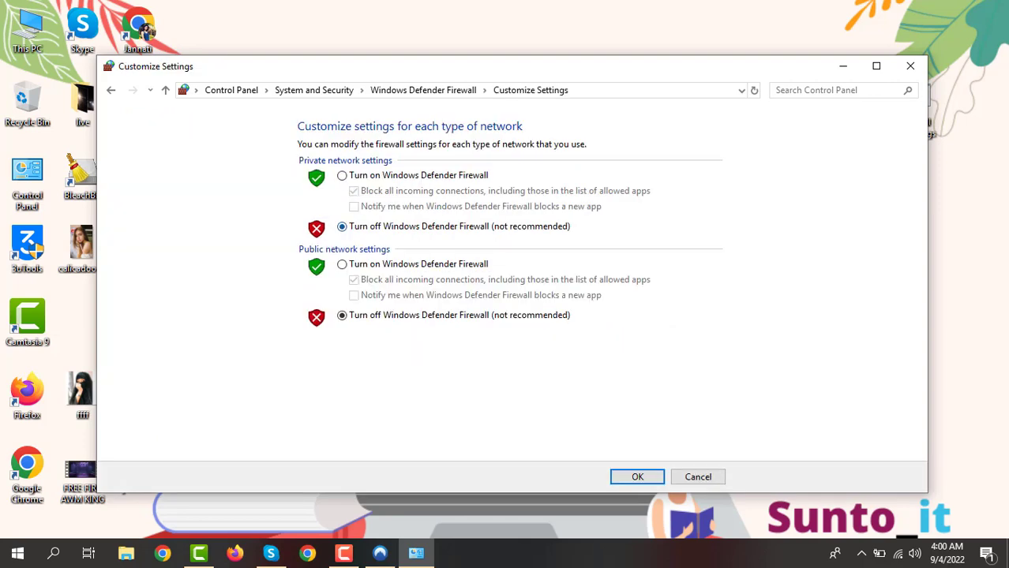
Turn on the firewall for private and public networks, with blocked-app notifications enabled and blocking of all incoming connections disabled
click(342, 175)
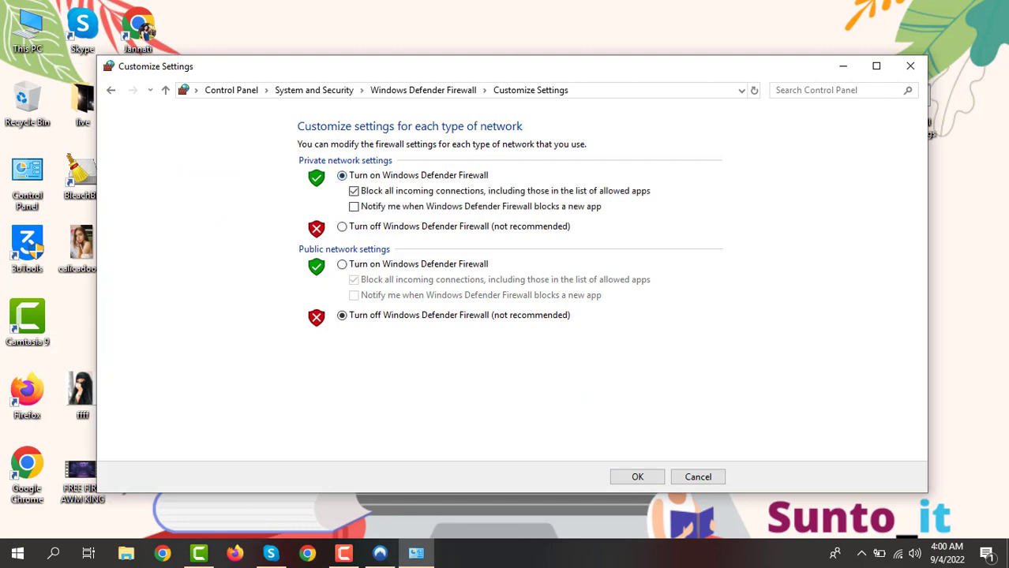
click(341, 265)
click(354, 206)
click(353, 295)
click(354, 279)
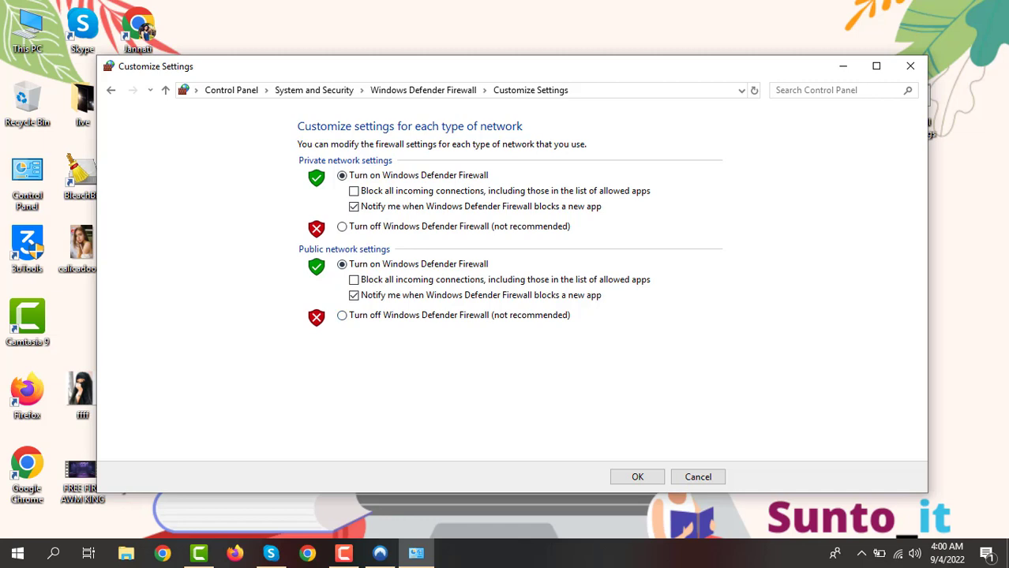
Select blocking of all incoming connections, turn off Windows Defender Firewall for private and public networks, and save the settings
click(354, 191)
click(342, 227)
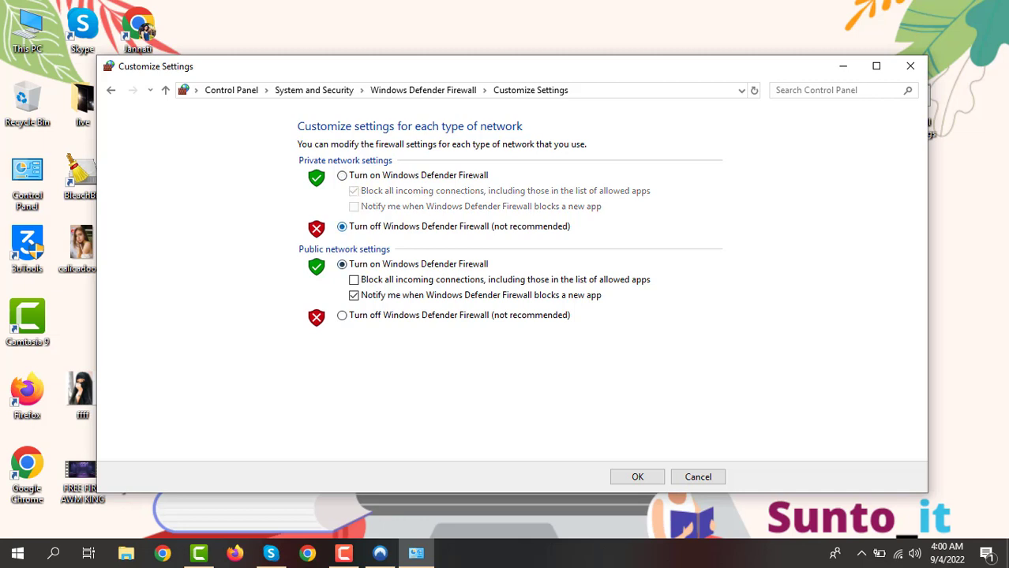
click(354, 295)
click(353, 279)
click(342, 315)
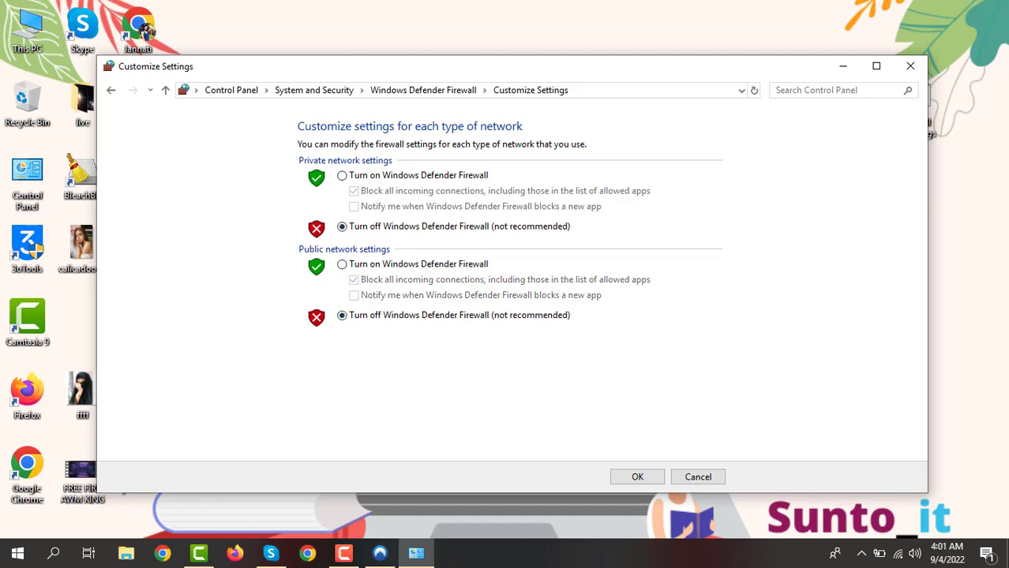
click(637, 477)
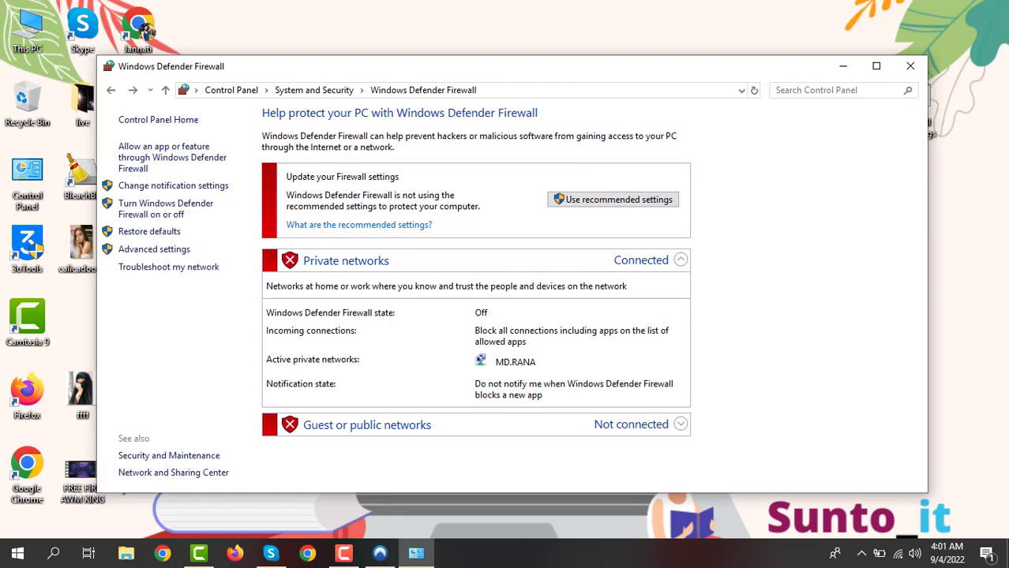
Leave the firewall page, close Control Panel, and refresh the desktop
click(165, 90)
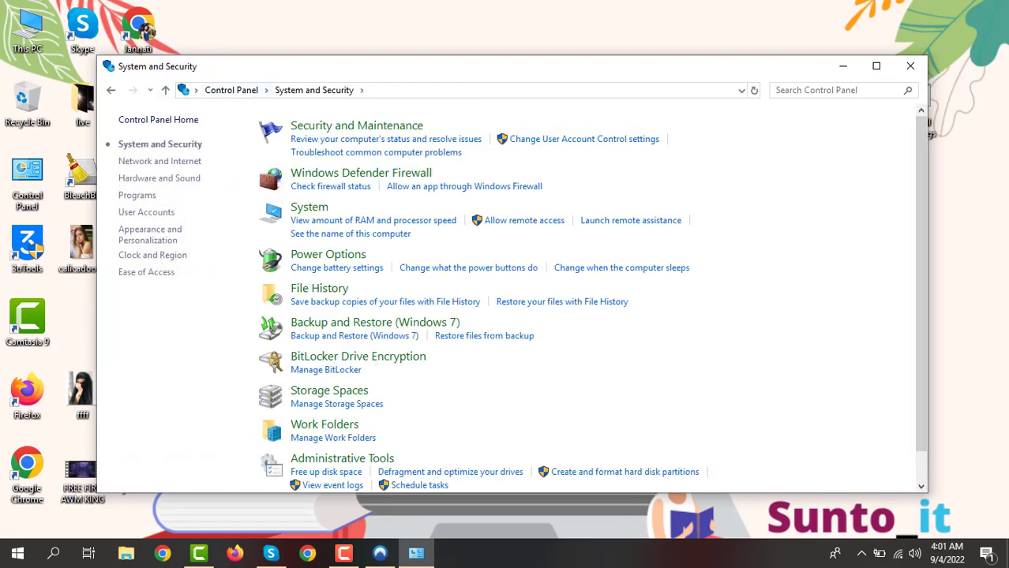
click(910, 65)
right_click(621, 163)
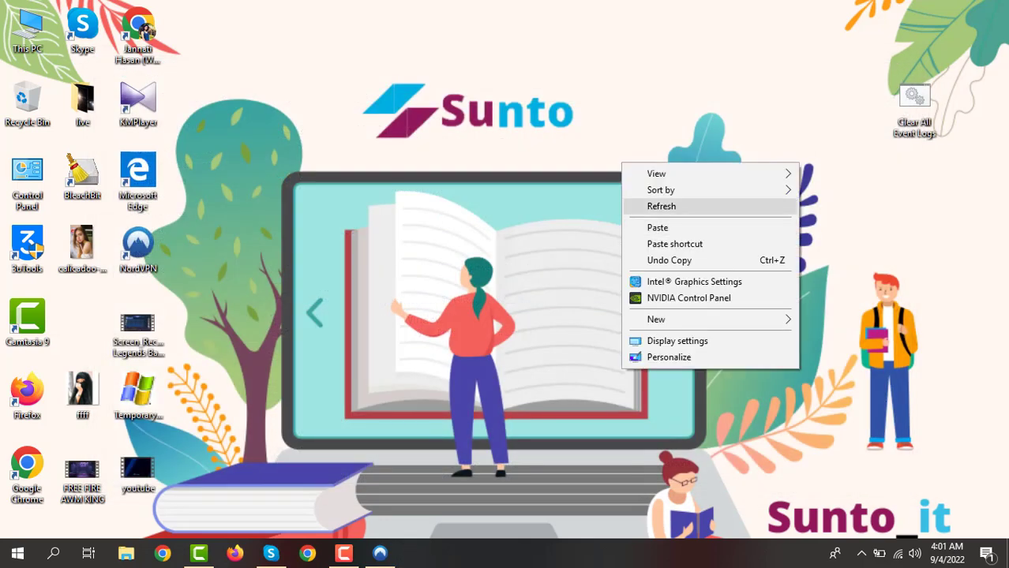
click(663, 206)
Open Windows Security from its notification-area status and review the Virus & threat protection page, including settings, updates and ransomware protection
click(861, 553)
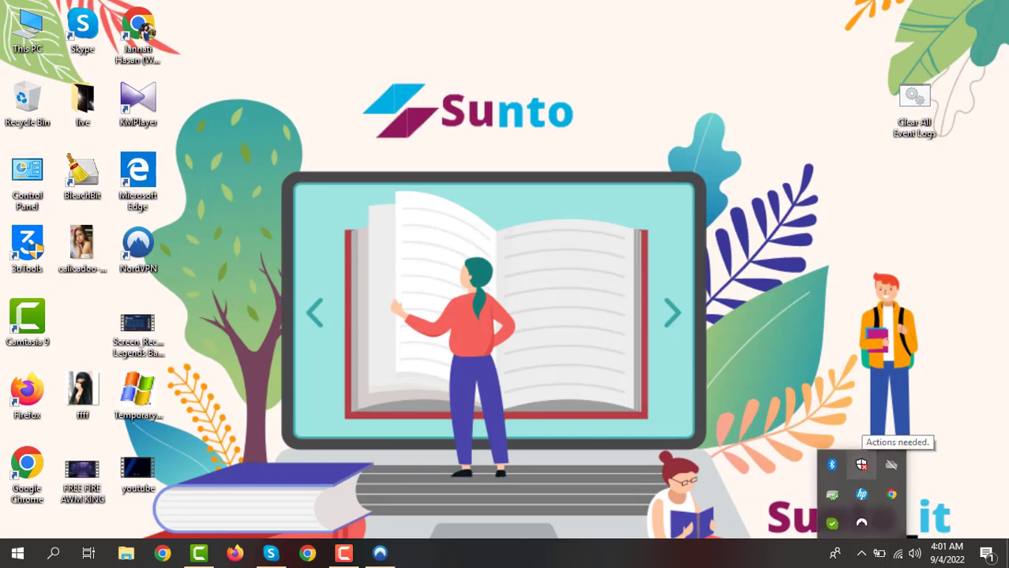
click(861, 464)
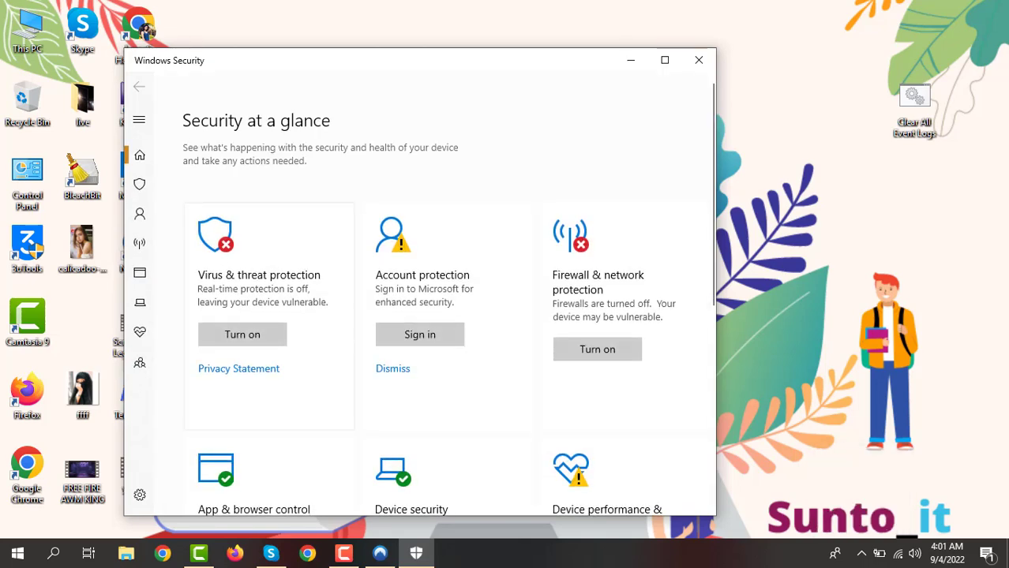
scroll(268, 316, down, 3)
scroll(268, 316, up, 3)
click(268, 274)
scroll(418, 292, down, 3)
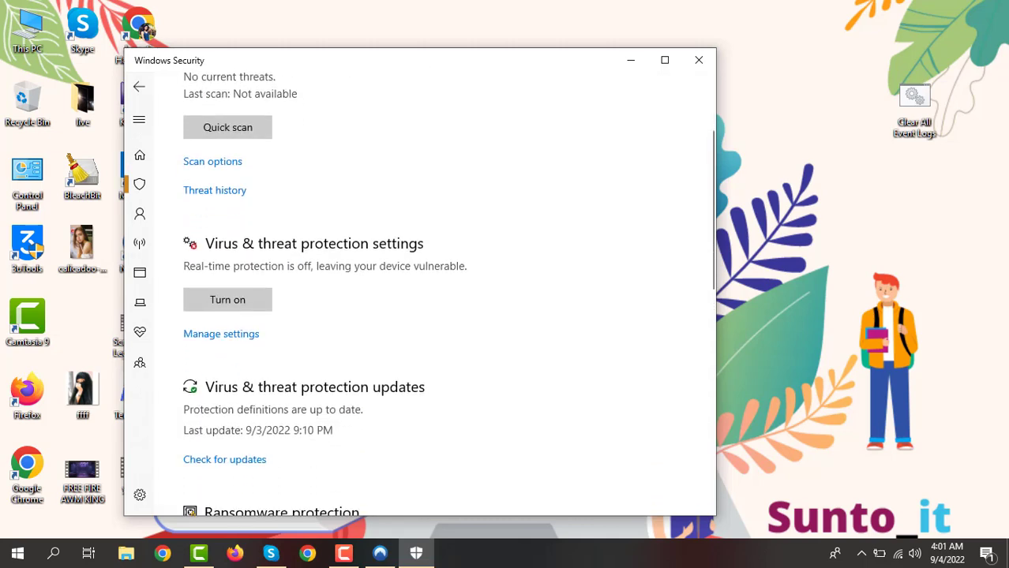
scroll(418, 292, down, 2)
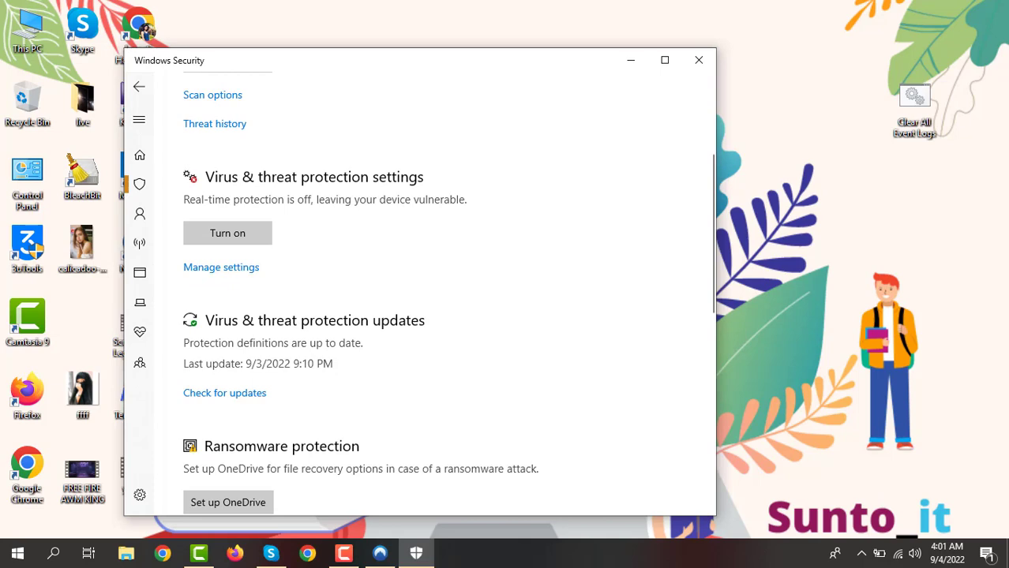
scroll(418, 292, down, 6)
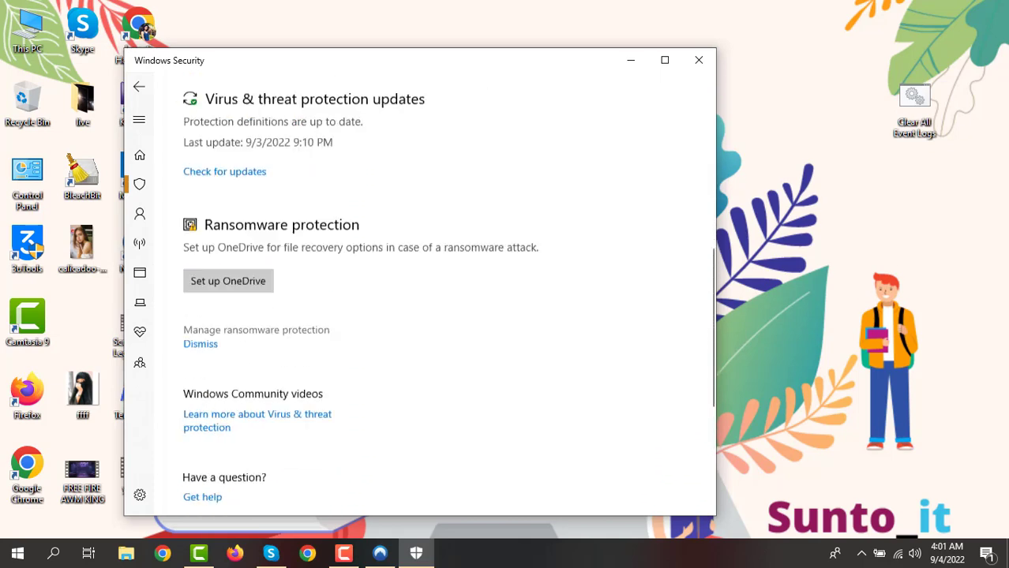
scroll(418, 292, up, 9)
scroll(418, 298, down, 1)
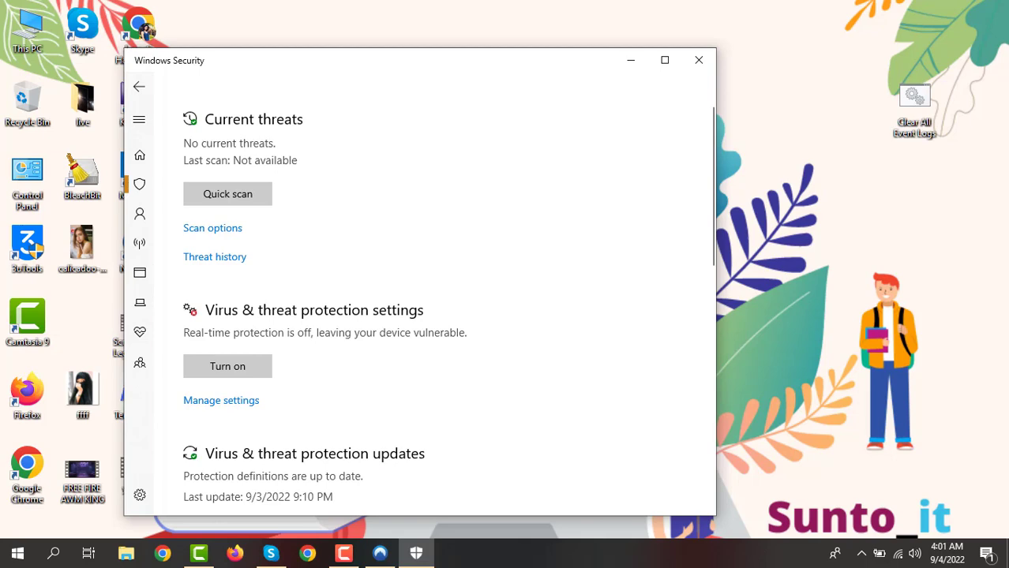
Examine the Virus & threat protection settings, from real-time and cloud-delivered protection to exclusions and notifications
click(221, 400)
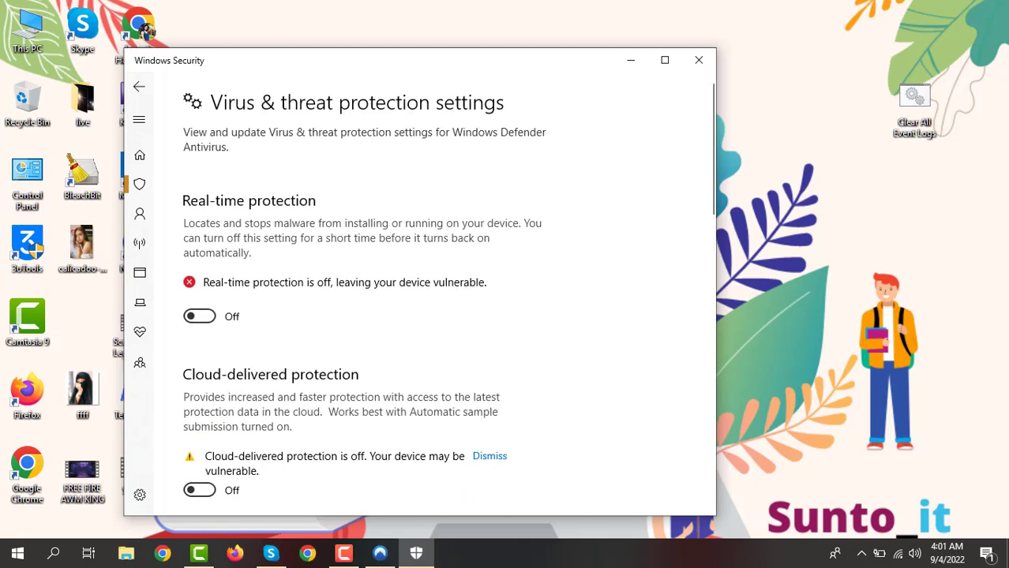
scroll(418, 292, down, 3)
scroll(449, 294, up, 2)
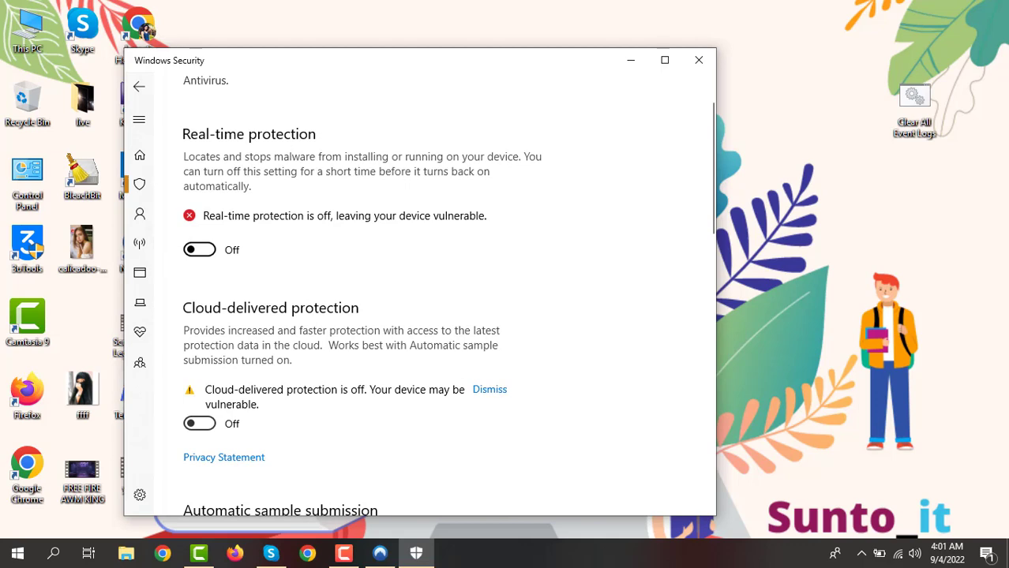
click(139, 86)
scroll(418, 292, down, 2)
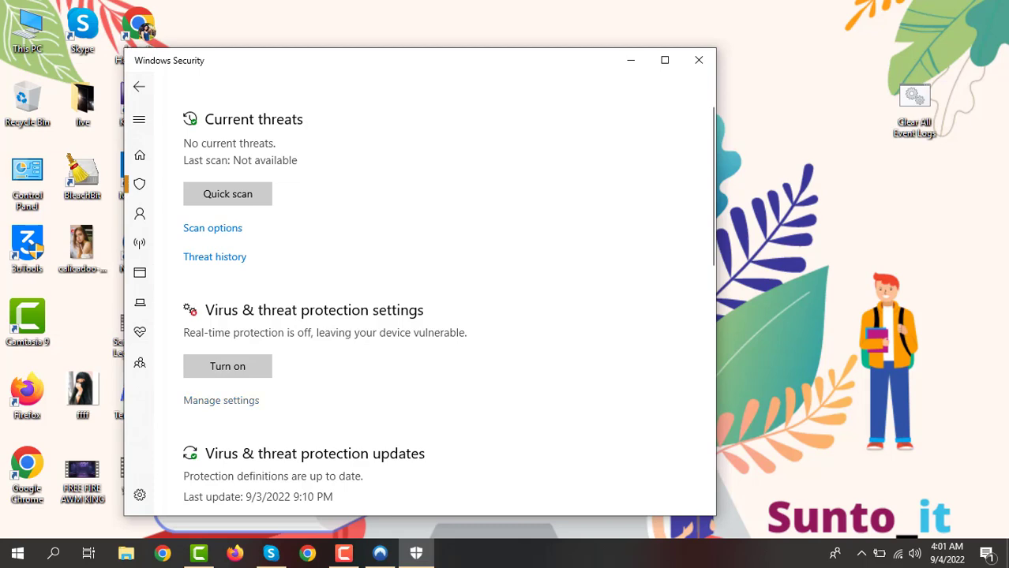
click(221, 400)
scroll(350, 295, down, 2)
scroll(350, 294, down, 20)
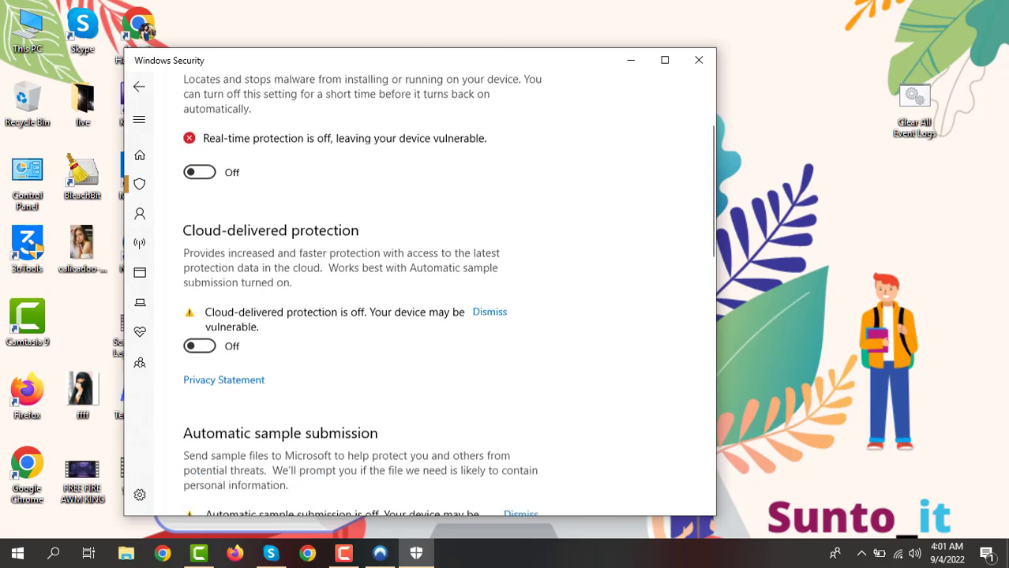
scroll(350, 295, up, 20)
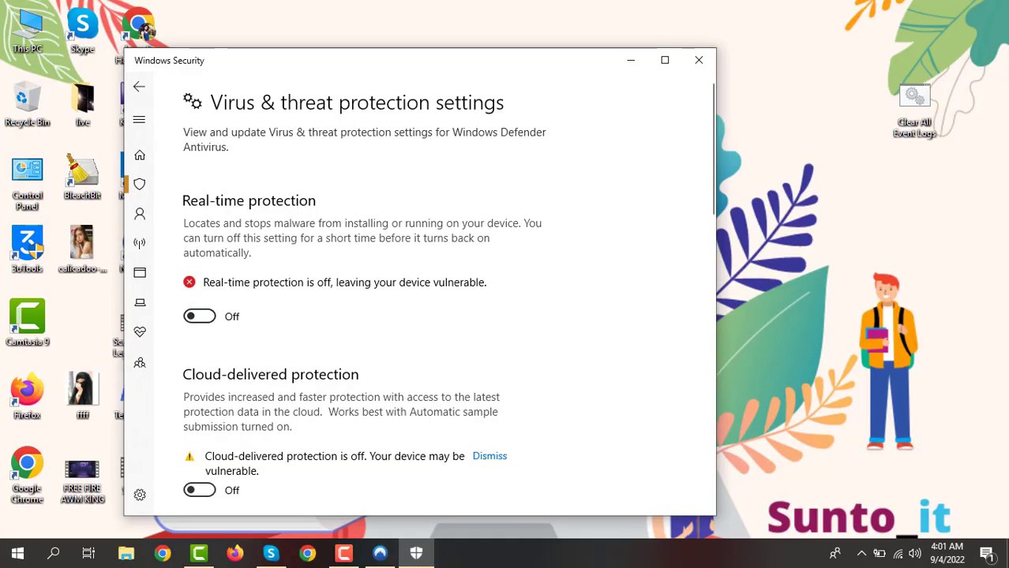
scroll(418, 299, down, 15)
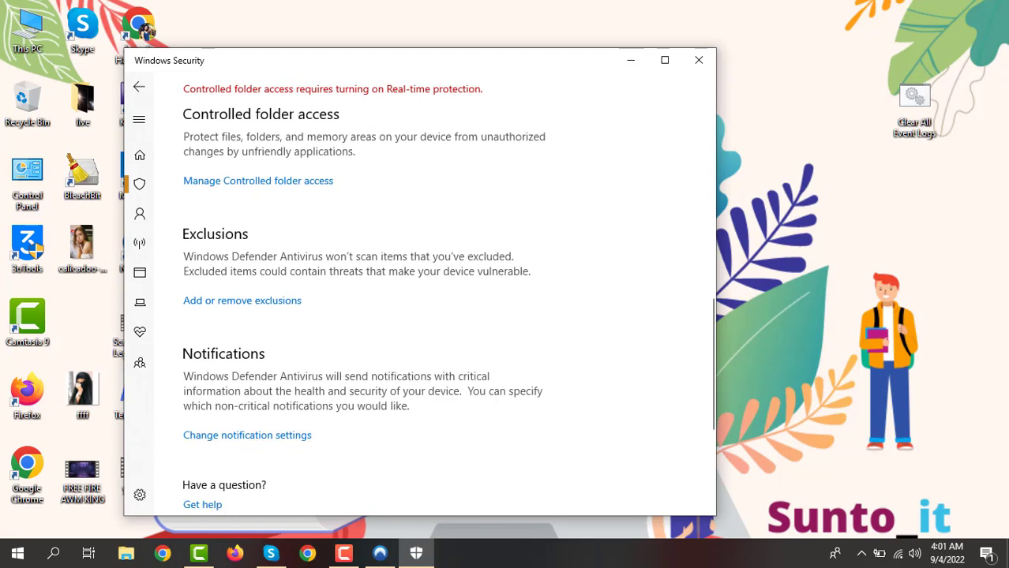
Close Windows Security and refresh the desktop three times
click(698, 60)
right_click(687, 218)
click(715, 264)
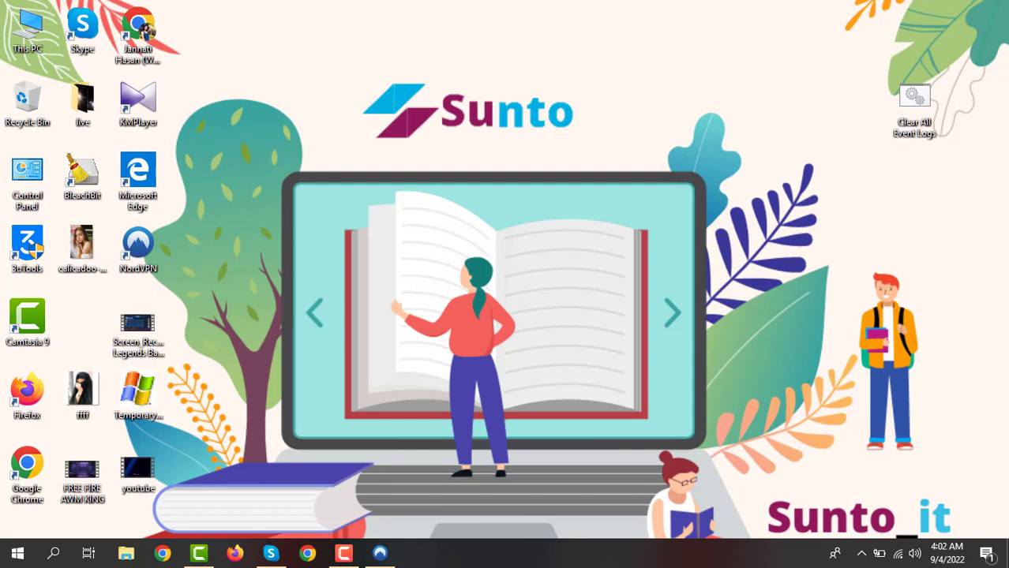
right_click(597, 197)
click(624, 242)
right_click(648, 229)
click(689, 273)
Switch to NordVPN and browse its list of available VPN countries
click(380, 553)
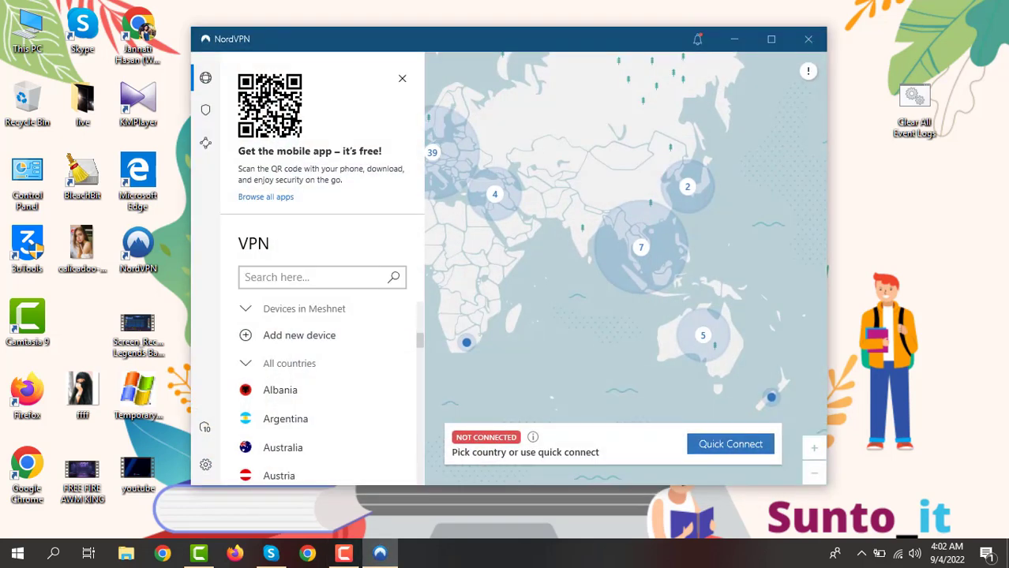
scroll(320, 363, down, 3)
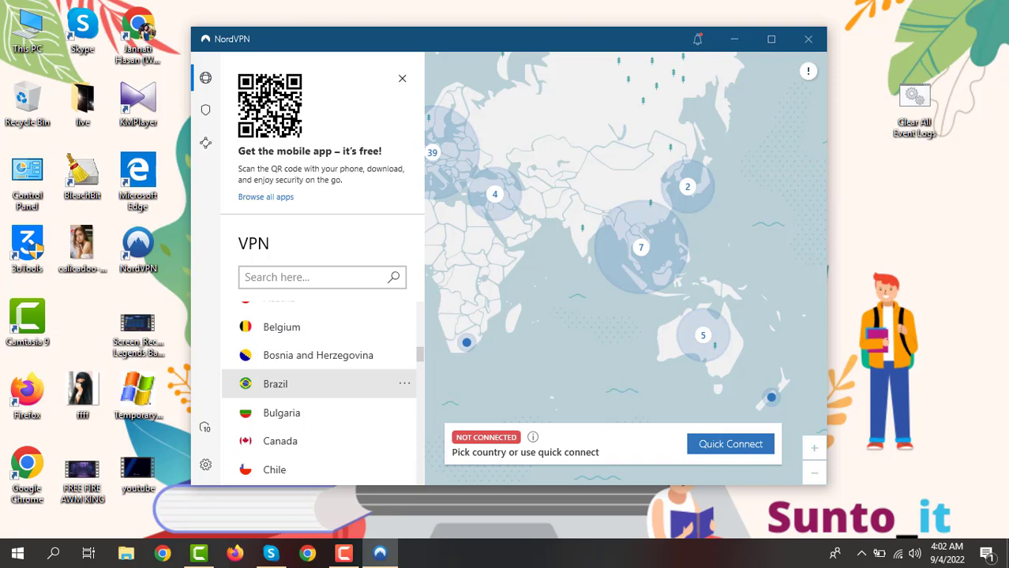
scroll(323, 386, up, 10)
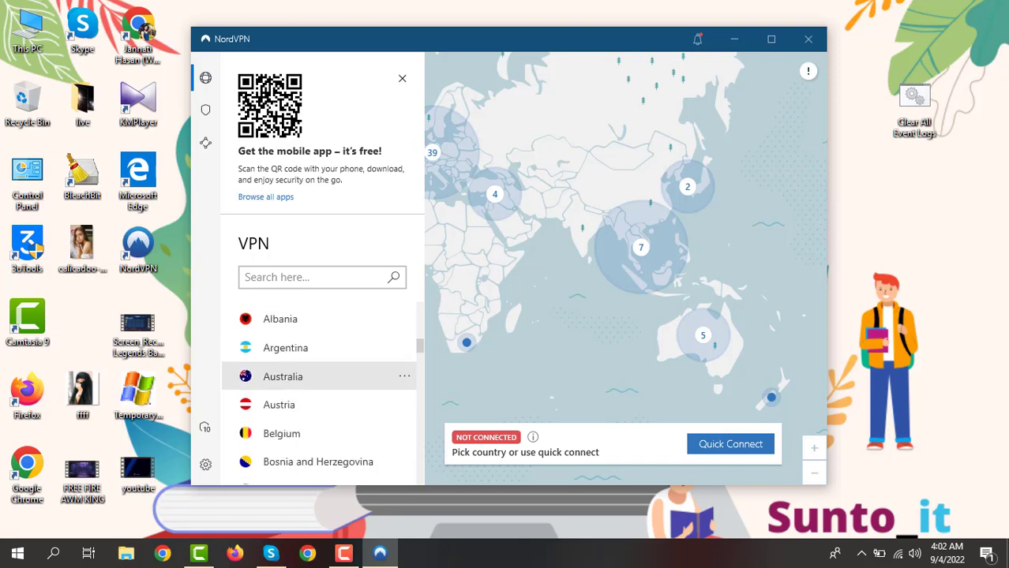